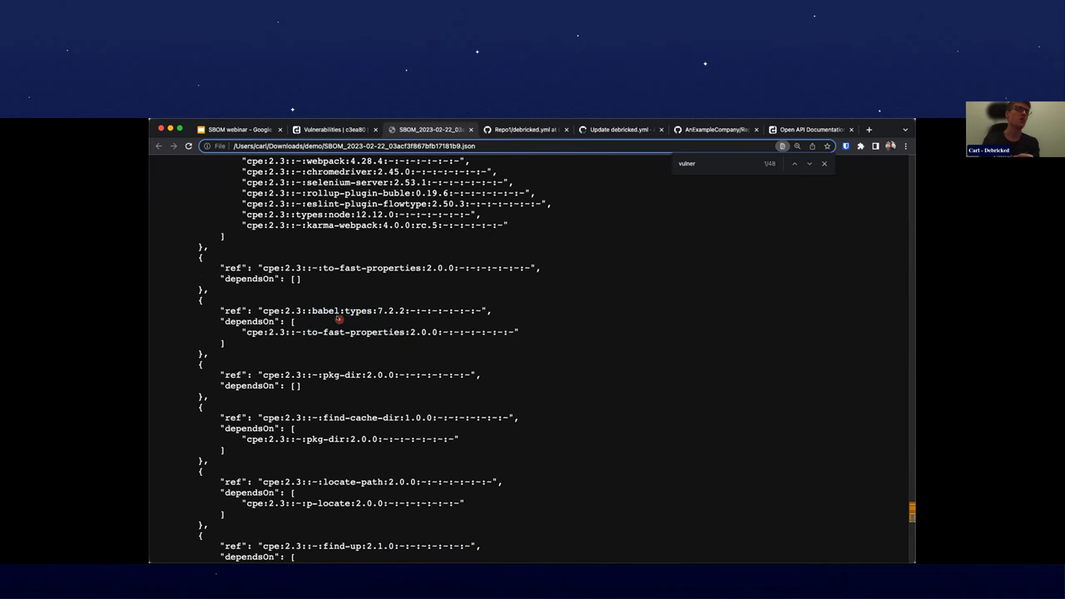
Examine the dependsOn entries in the SBOM JSON, including the to-fast-properties dependency of babel types 7.2.2
scroll(309, 304, down, 1)
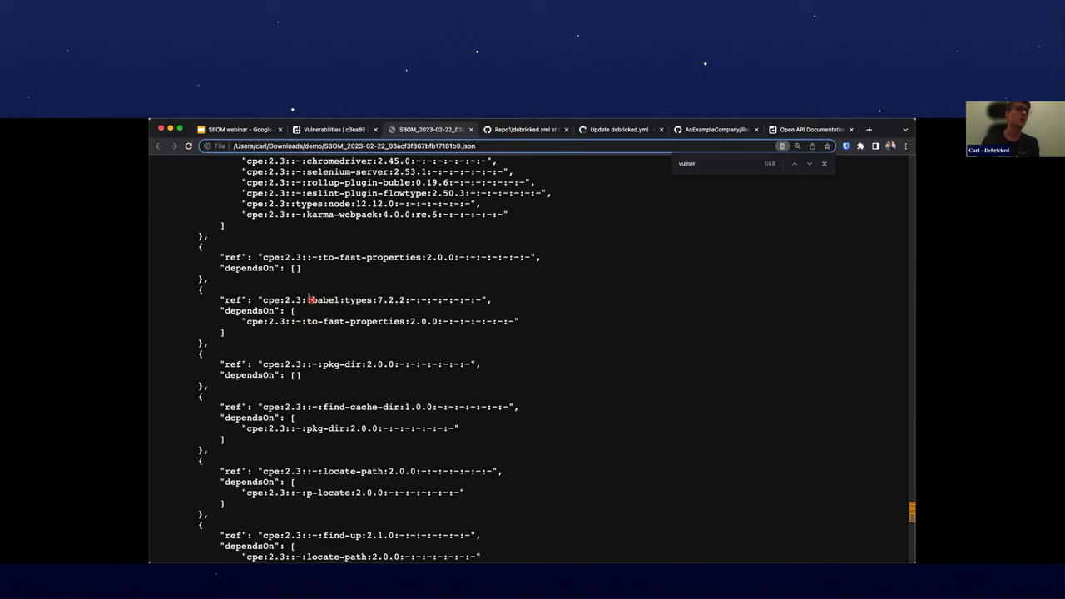
drag(306, 321, 402, 321)
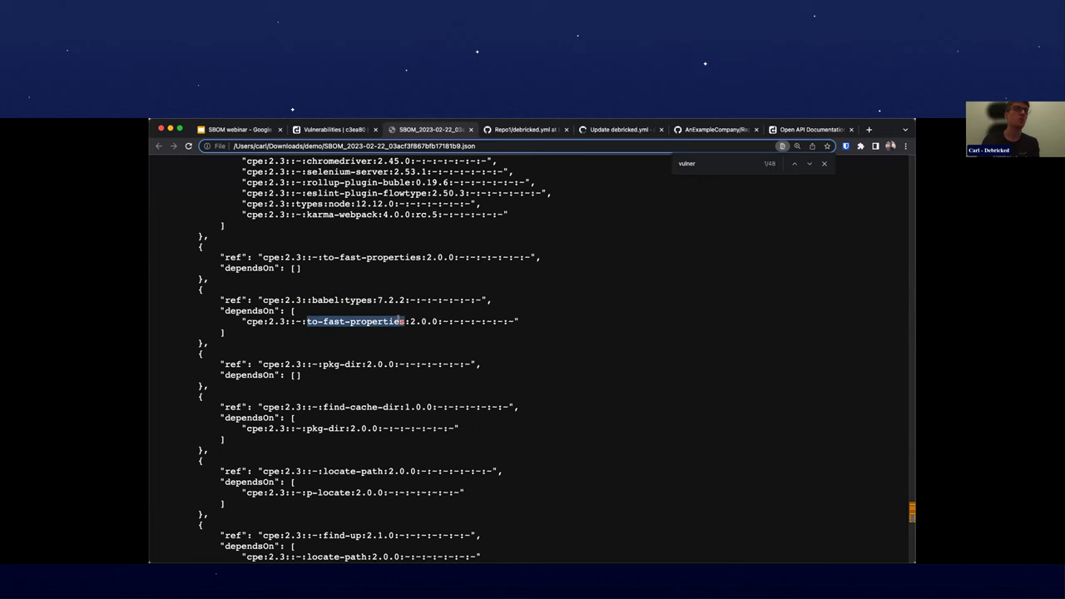
click(371, 321)
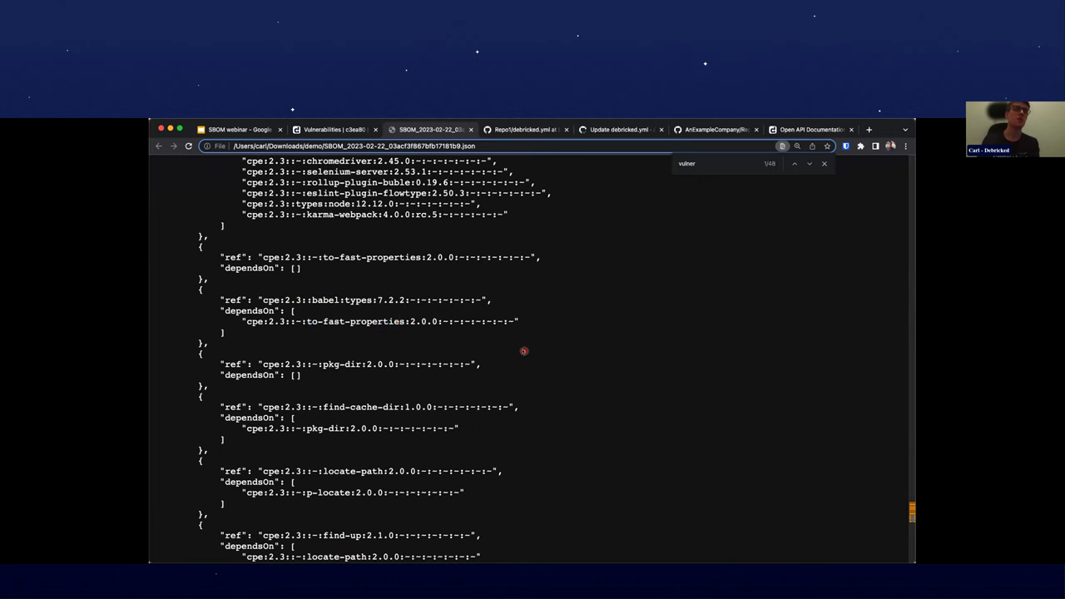
scroll(522, 349, down, 5)
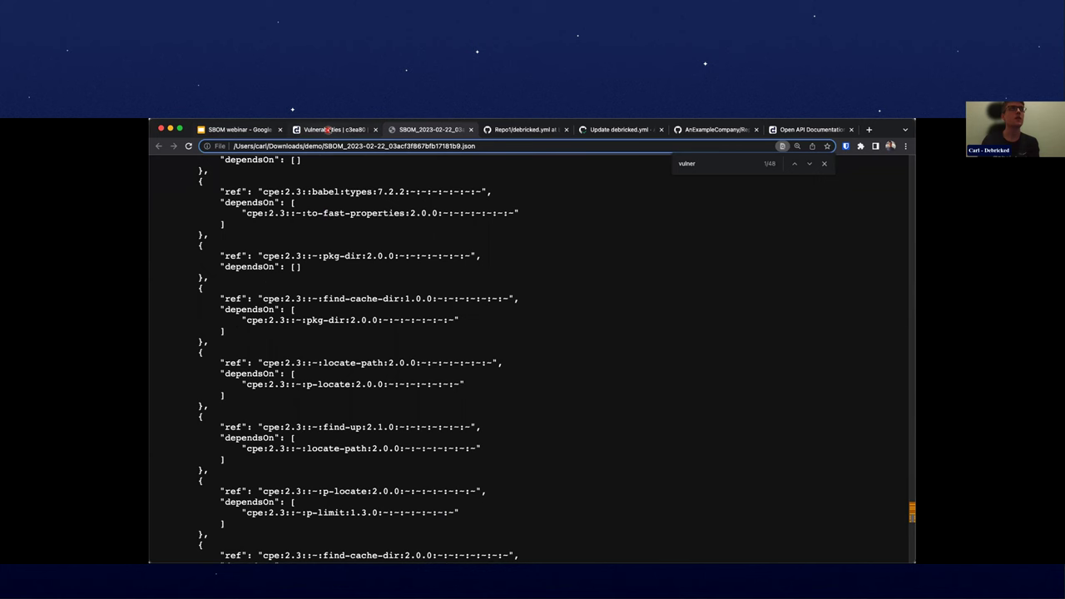
Switch to the Debricked API documentation and expand the Generate CycloneDX SBOM endpoint in the CycloneDX SBOM section
click(337, 129)
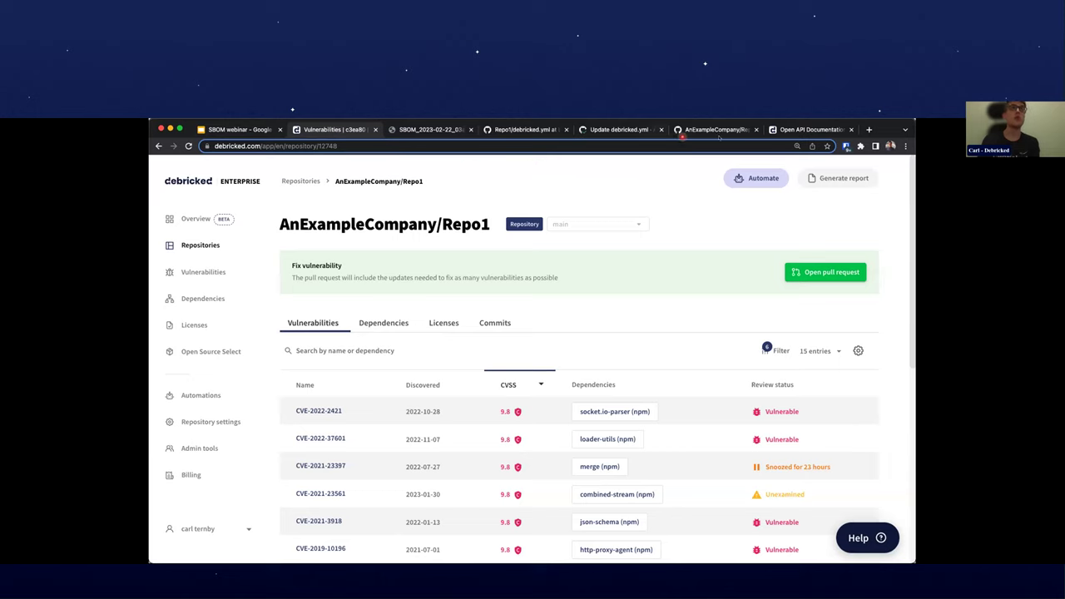
click(783, 130)
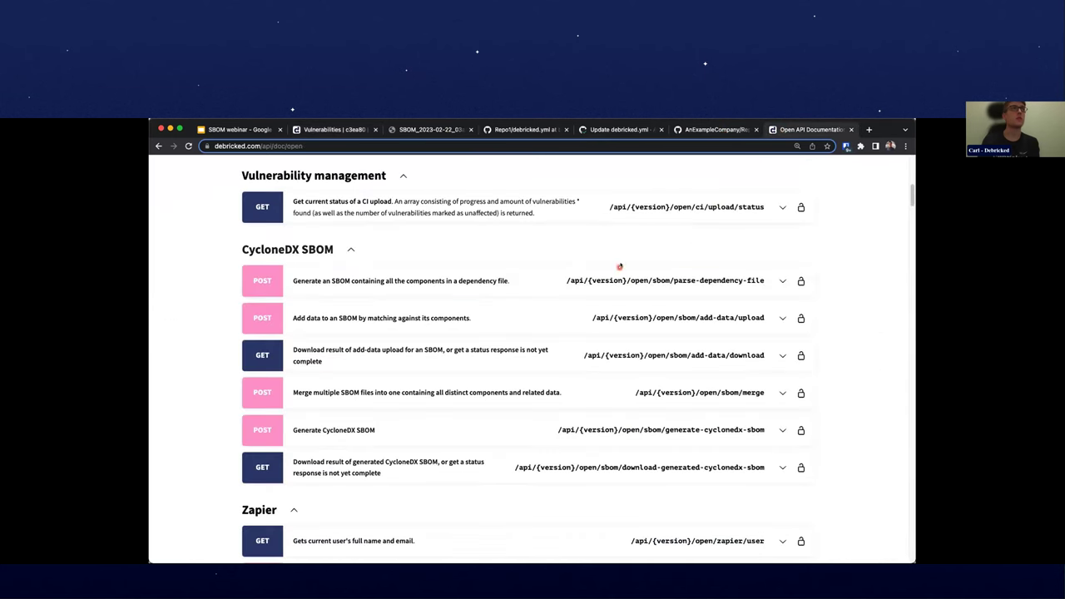
scroll(551, 343, up, 1)
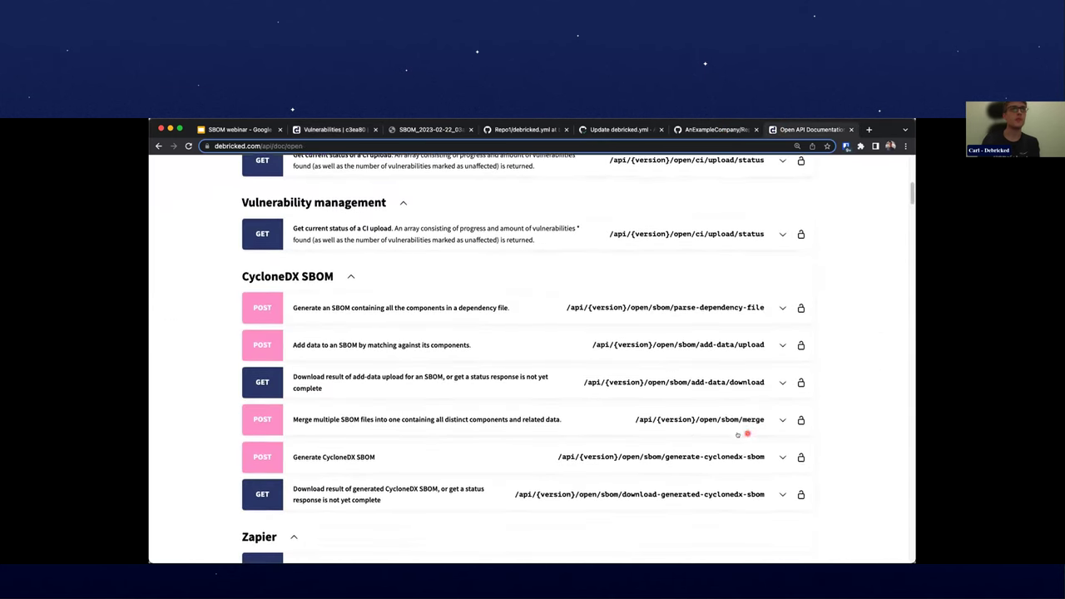
scroll(744, 435, up, 15)
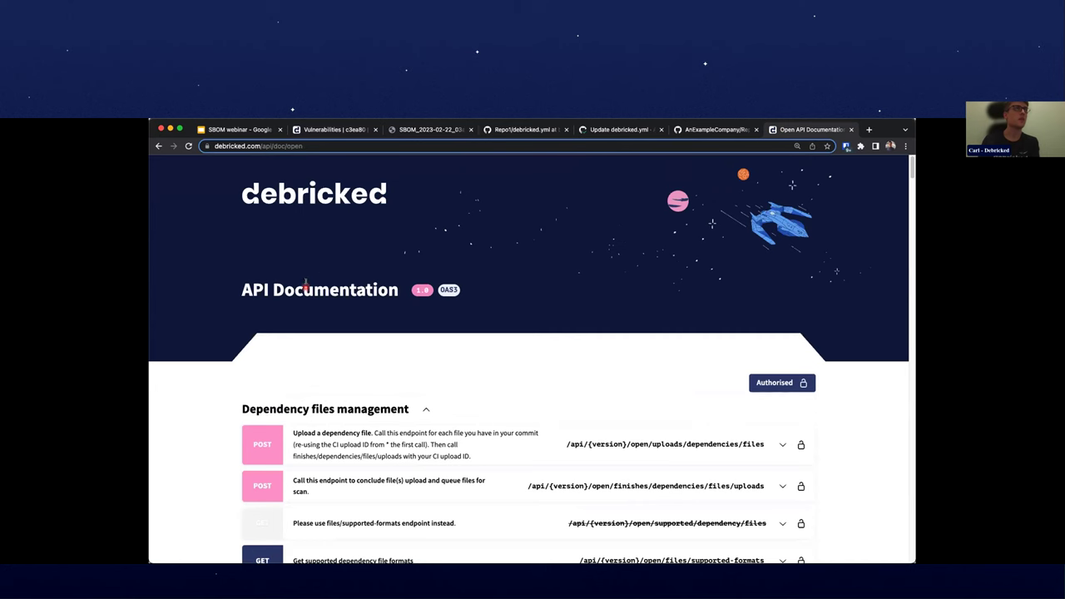
scroll(298, 293, down, 5)
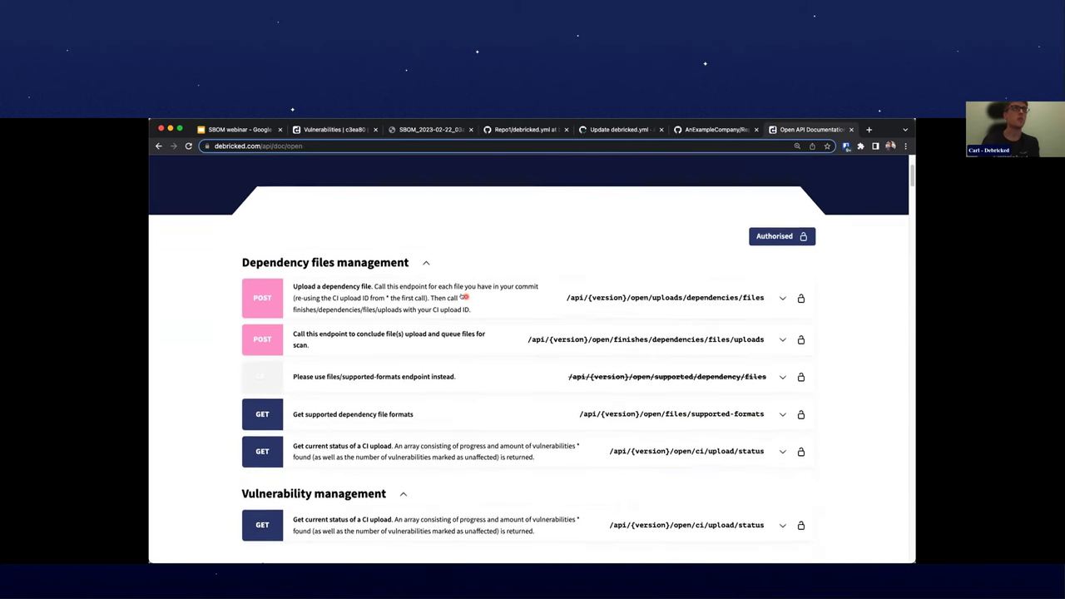
scroll(487, 315, down, 1)
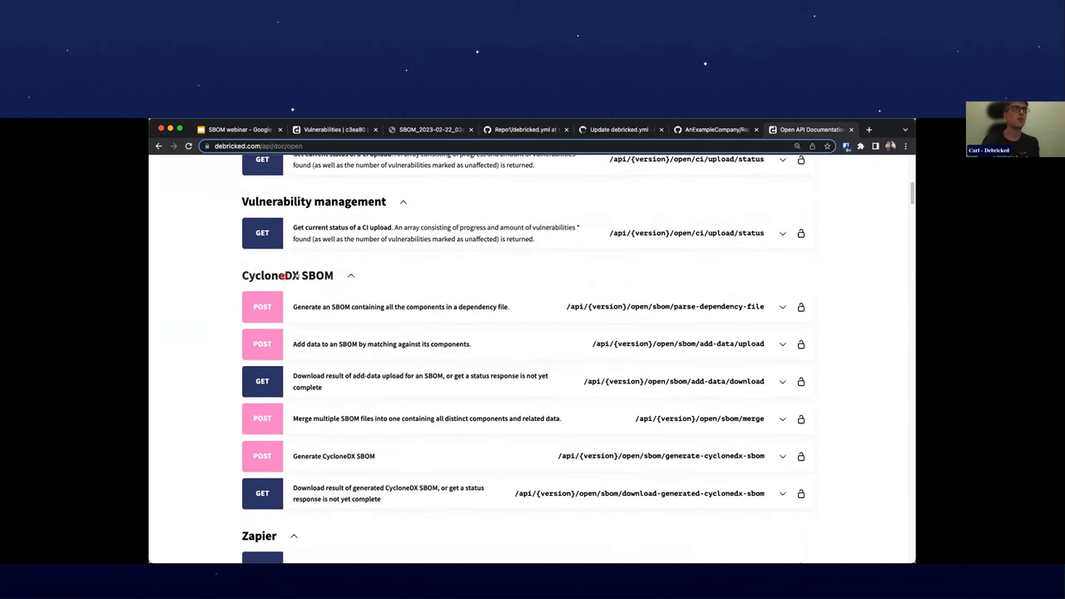
scroll(375, 285, down, 1)
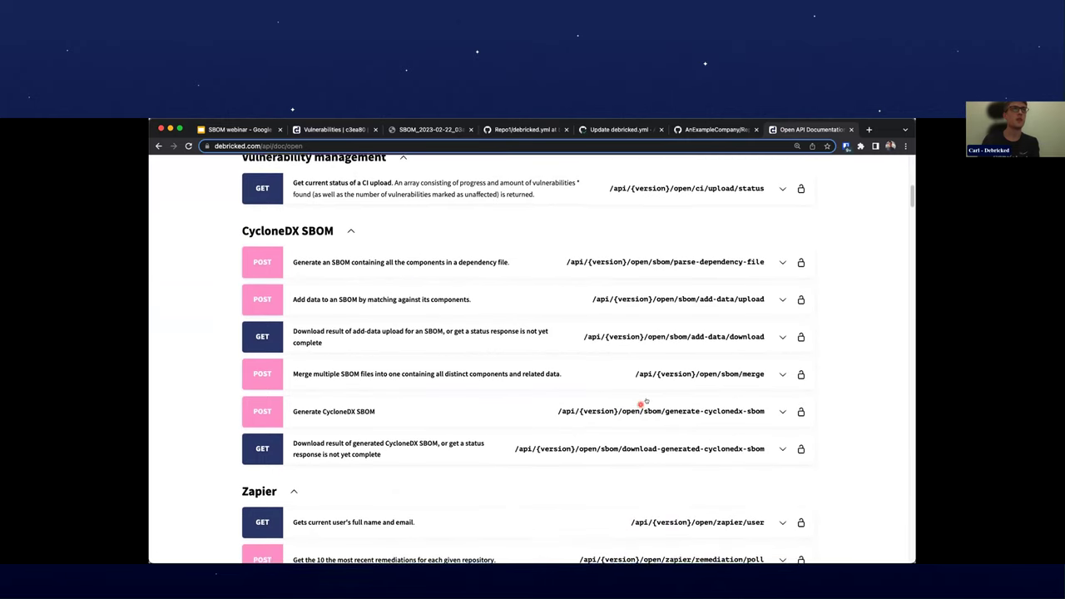
scroll(617, 416, down, 1)
click(781, 366)
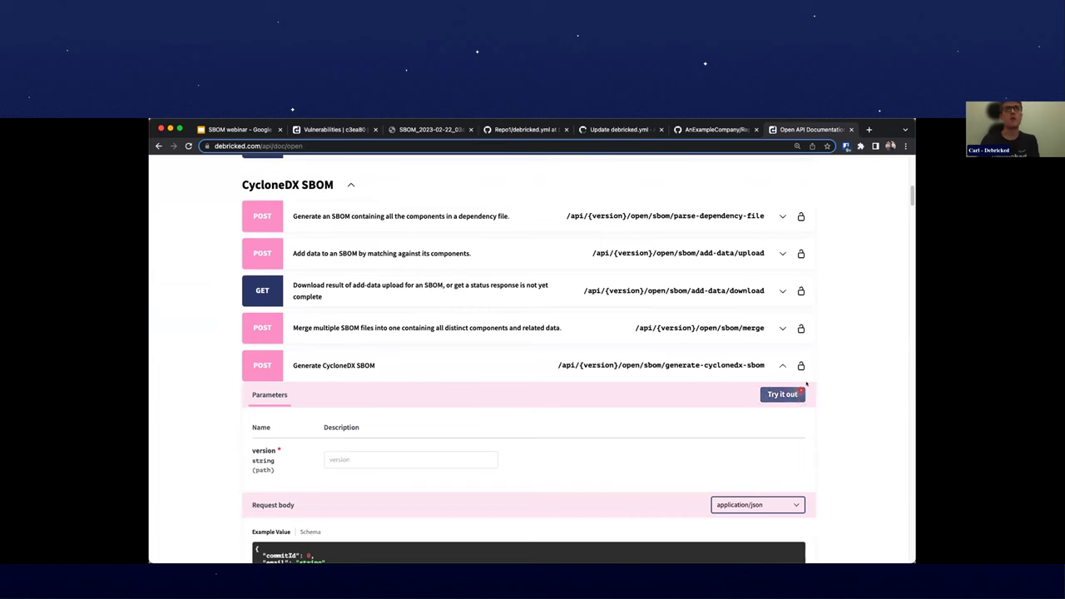
Examine the example request body of the Generate CycloneDX SBOM endpoint, including the branch, licenses and vulnerabilityStatuses fields
scroll(443, 417, down, 1)
scroll(690, 366, down, 2)
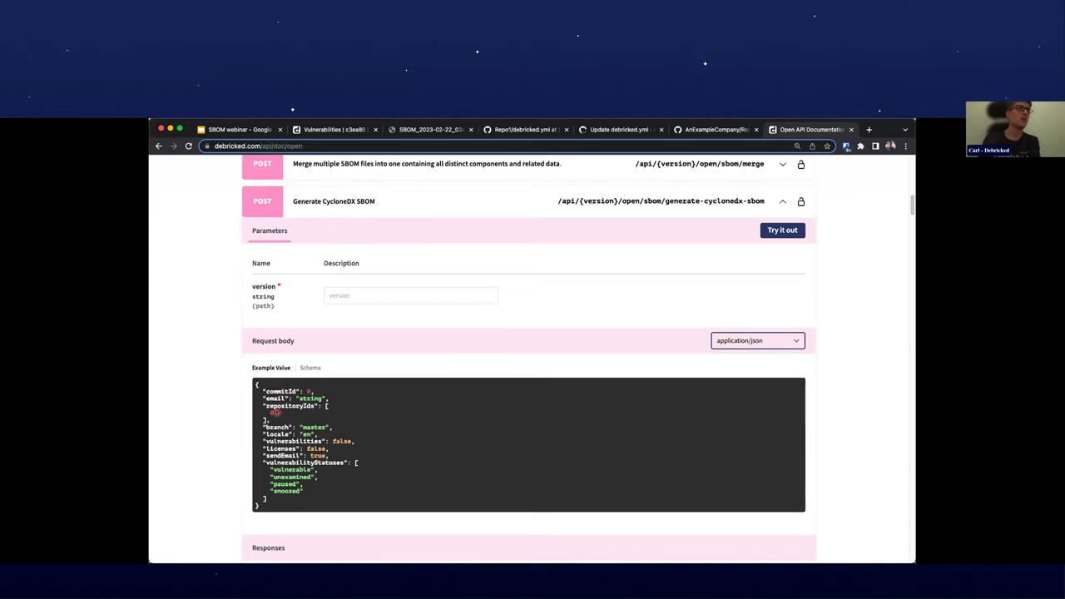
scroll(313, 403, down, 1)
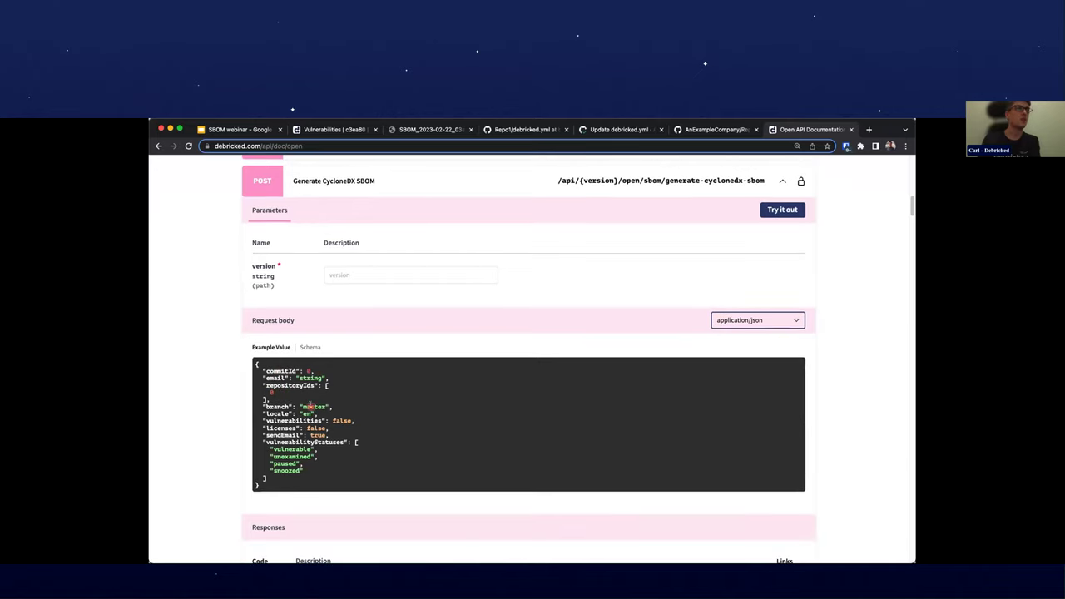
scroll(279, 398, down, 1)
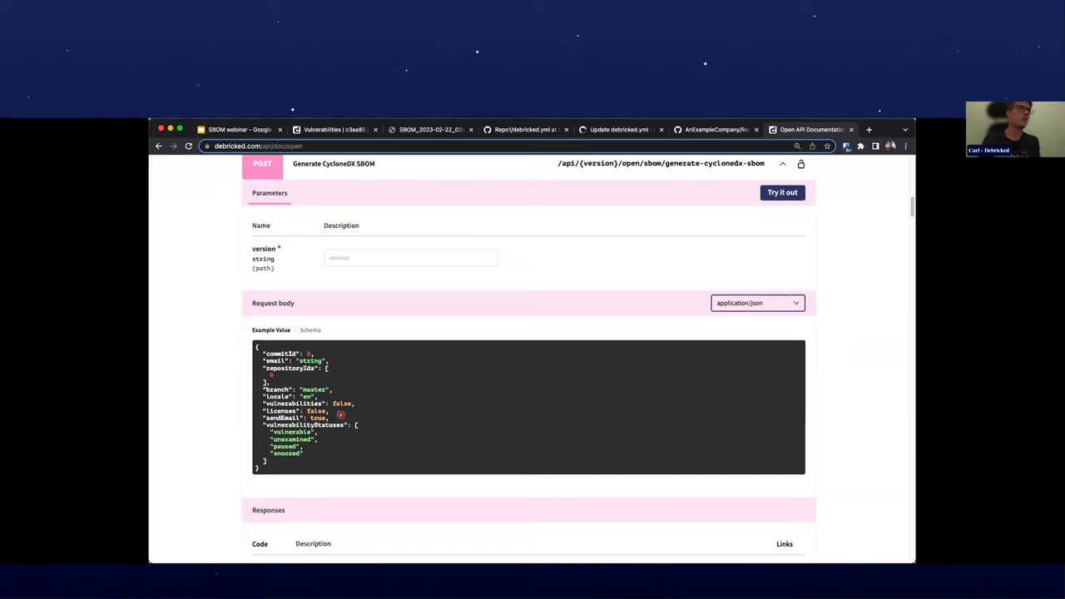
scroll(297, 400, down, 2)
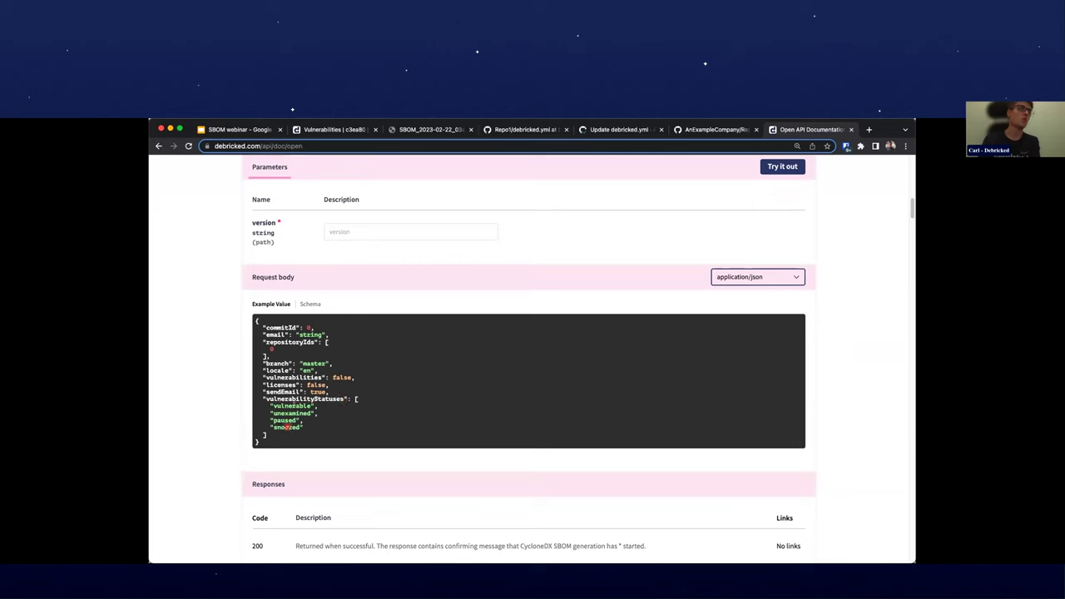
drag(273, 411, 332, 410)
click(332, 410)
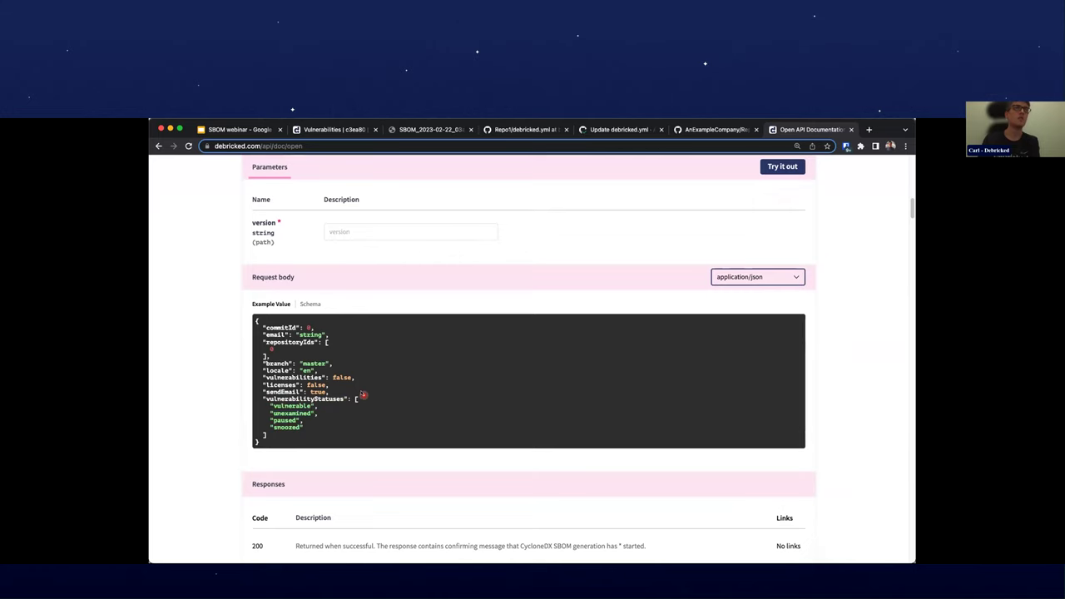
scroll(364, 395, up, 1)
scroll(395, 363, up, 1)
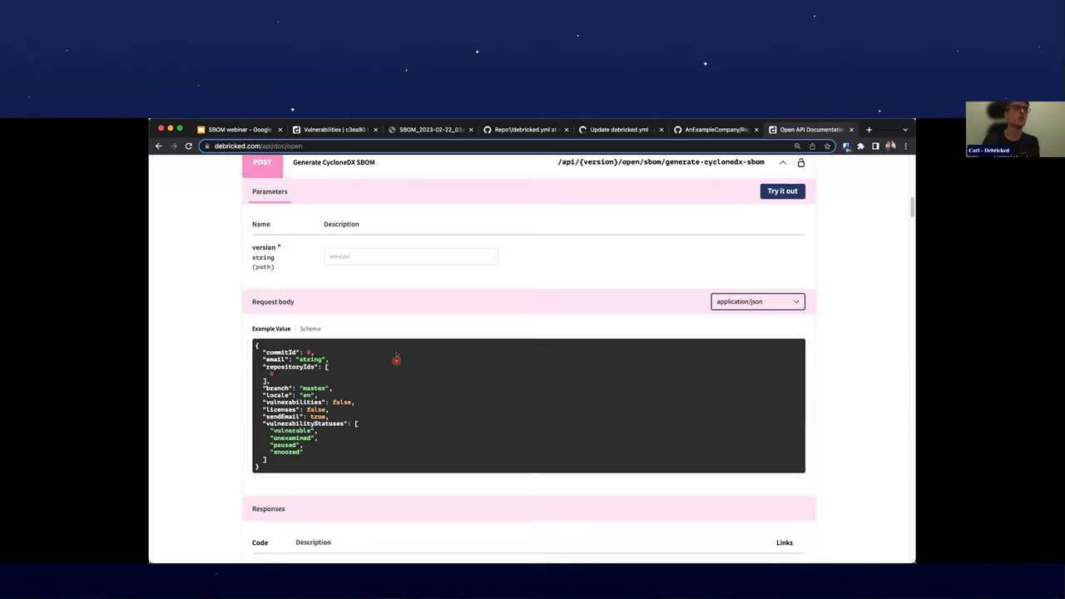
Make the Generate CycloneDX SBOM request editable with version 1.0 and delete the commitId and email lines from its body
click(782, 192)
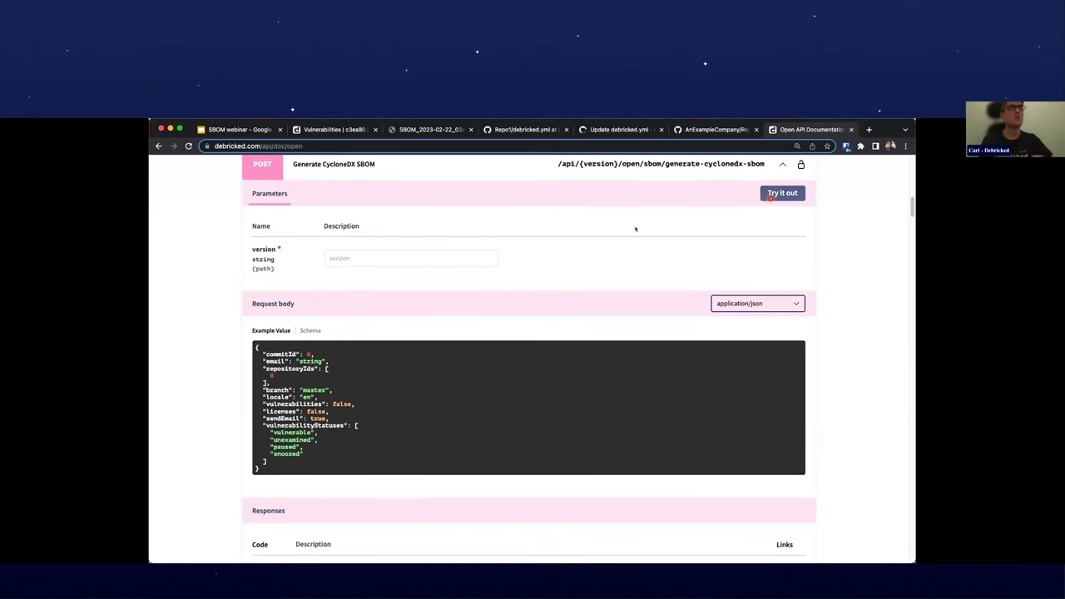
text(1)
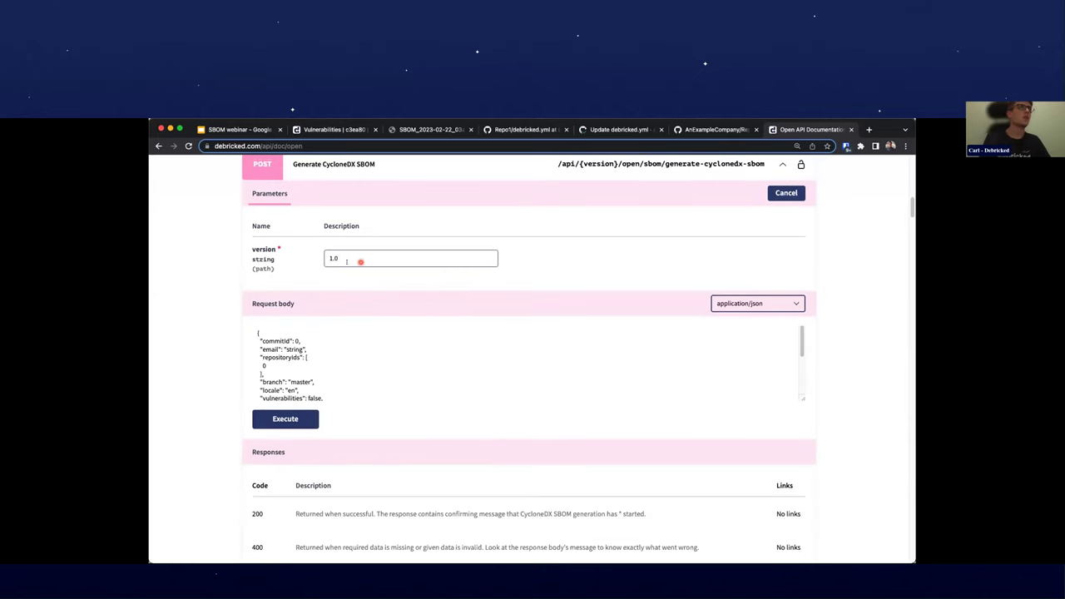
scroll(353, 278, down, 3)
drag(303, 268, 231, 268)
key(BackSpace)
drag(317, 273, 250, 269)
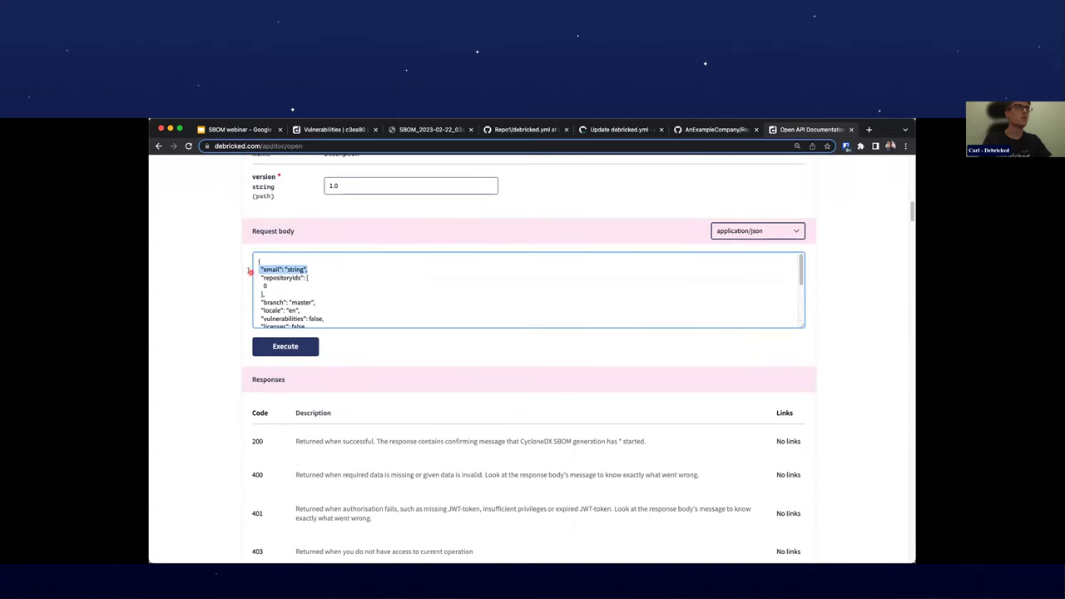
key(BackSpace)
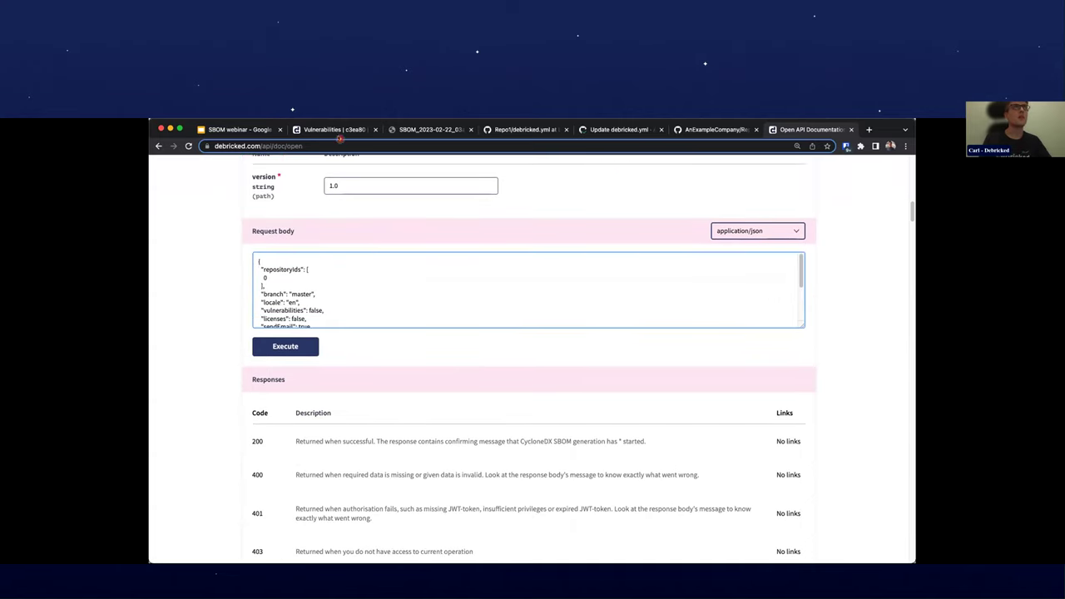
Copy the repository ID 12748 from the address of the AnExampleCompany/Repo1 page and enter it under repositoryIds in the request body
click(340, 131)
click(341, 147)
drag(339, 147, 360, 147)
key(ctrl+c)
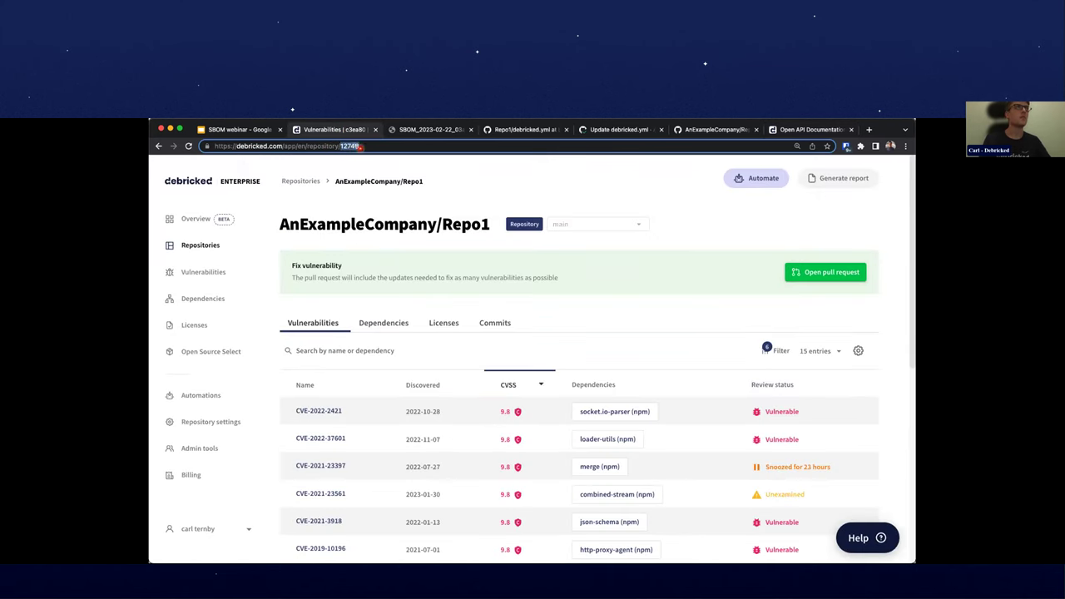
click(795, 131)
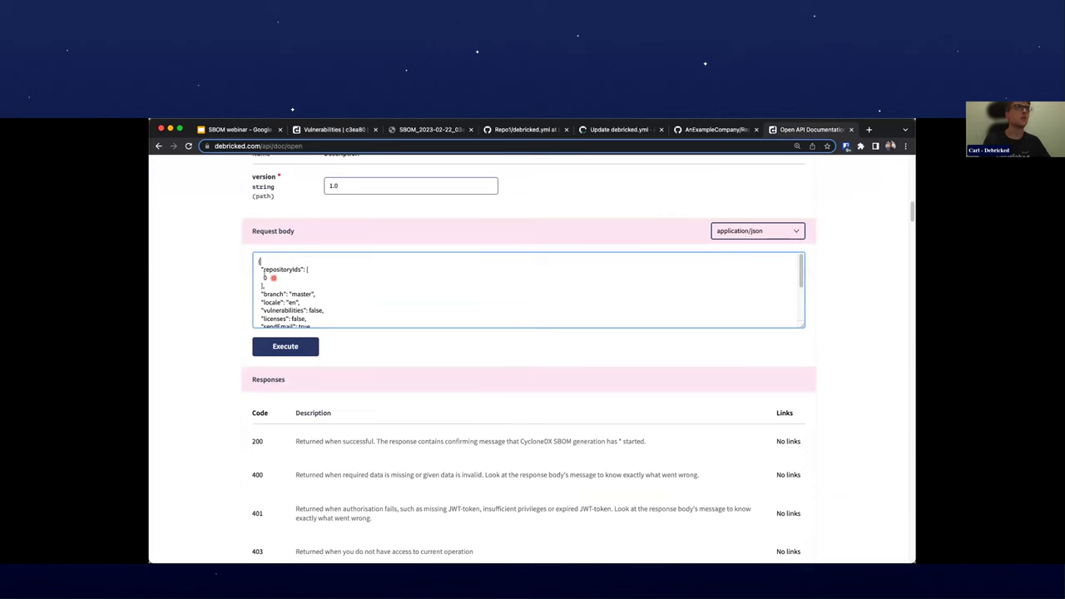
click(263, 277)
key(ctrl+v)
Remove the branch line from the request body and set vulnerabilities and licenses to true
drag(317, 294, 250, 296)
key(BackSpace)
key(BackSpace)
double_click(319, 302)
text(t)
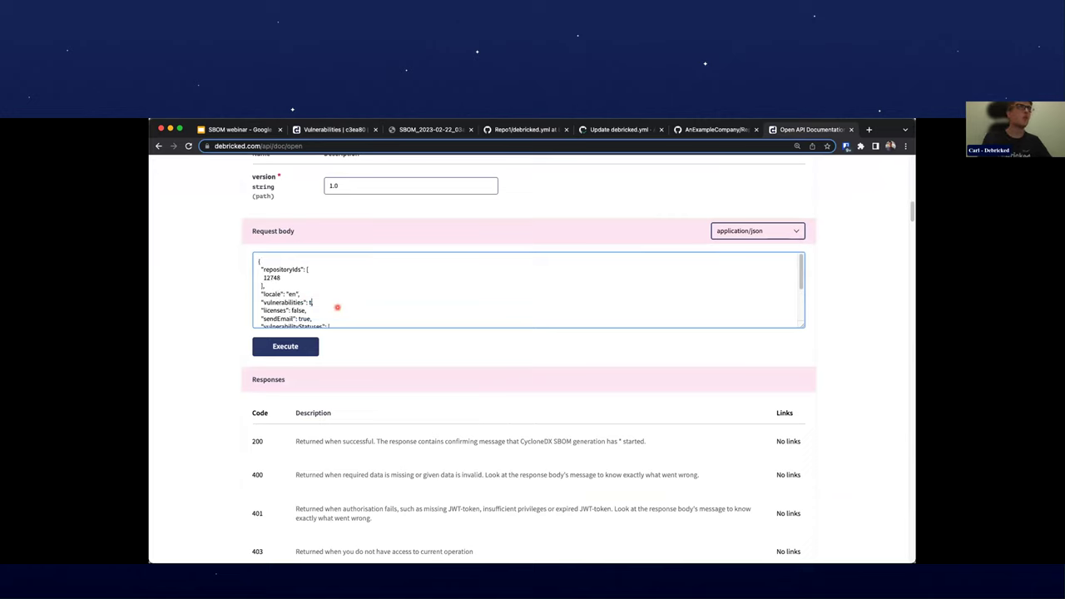
text(rue)
double_click(298, 310)
text(true)
Set sendEmail to false in the request body and execute the Generate CycloneDX SBOM request
scroll(332, 313, down, 1)
double_click(304, 304)
text(f)
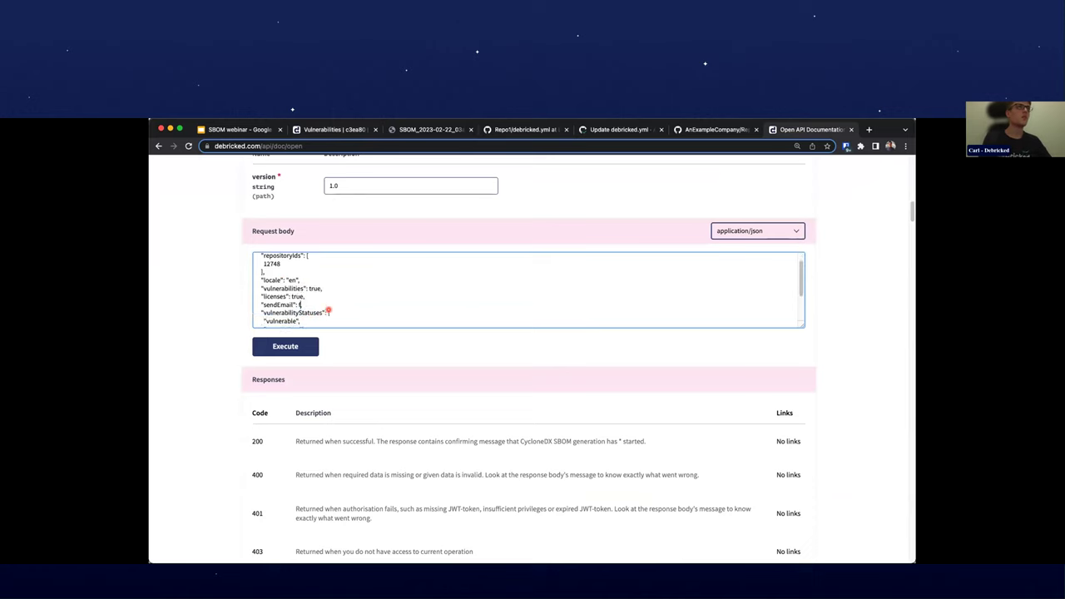
text(alse)
scroll(329, 310, down, 3)
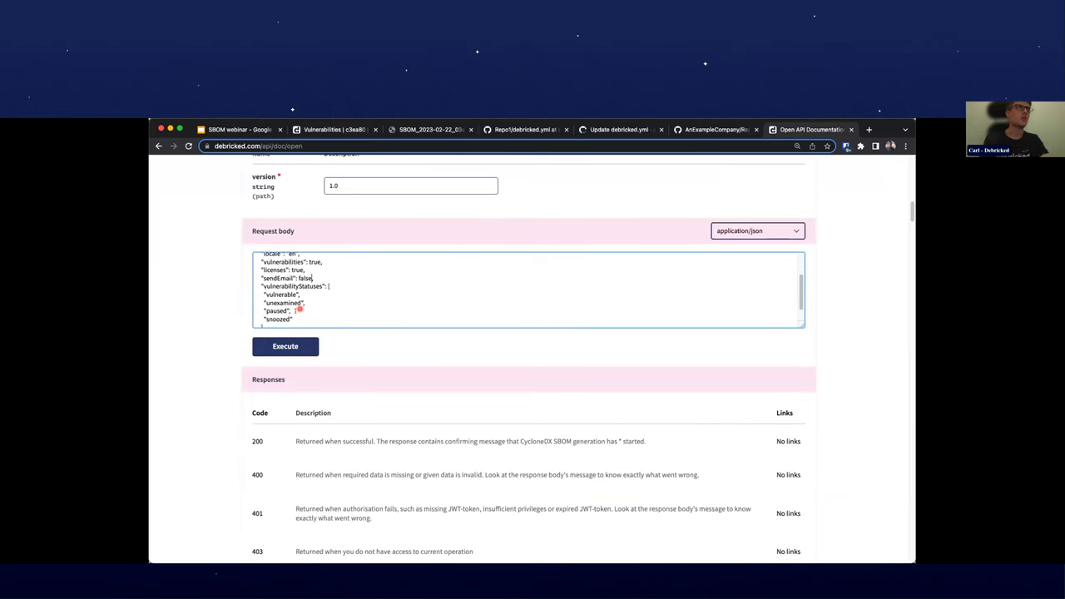
click(285, 347)
scroll(225, 313, down, 5)
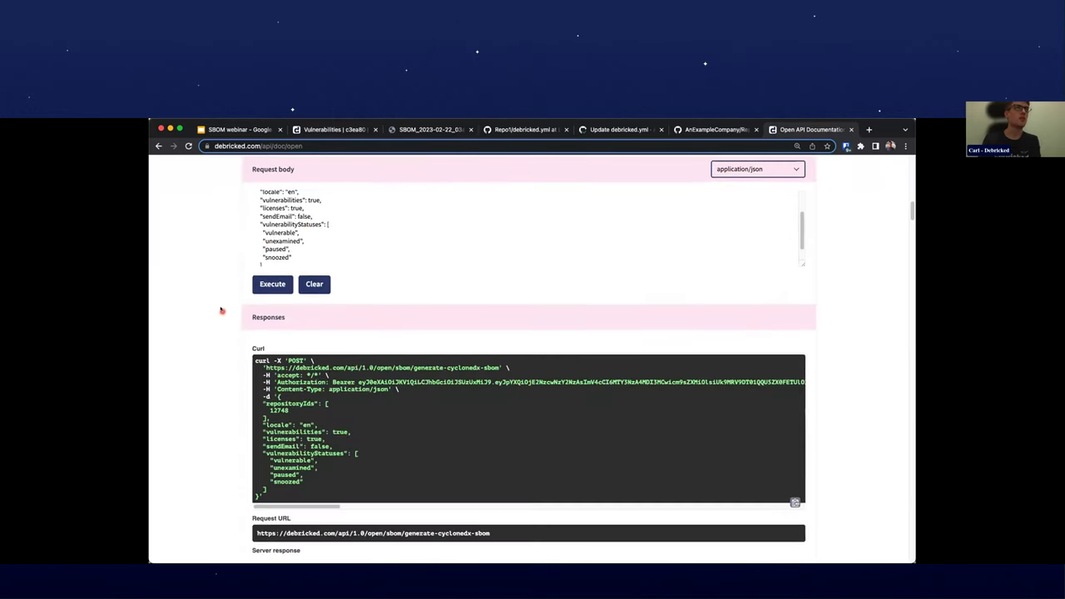
Log out of the endpoint's current JWT authorization and authorize again with "Bearer" followed by the API token
scroll(466, 441, up, 6)
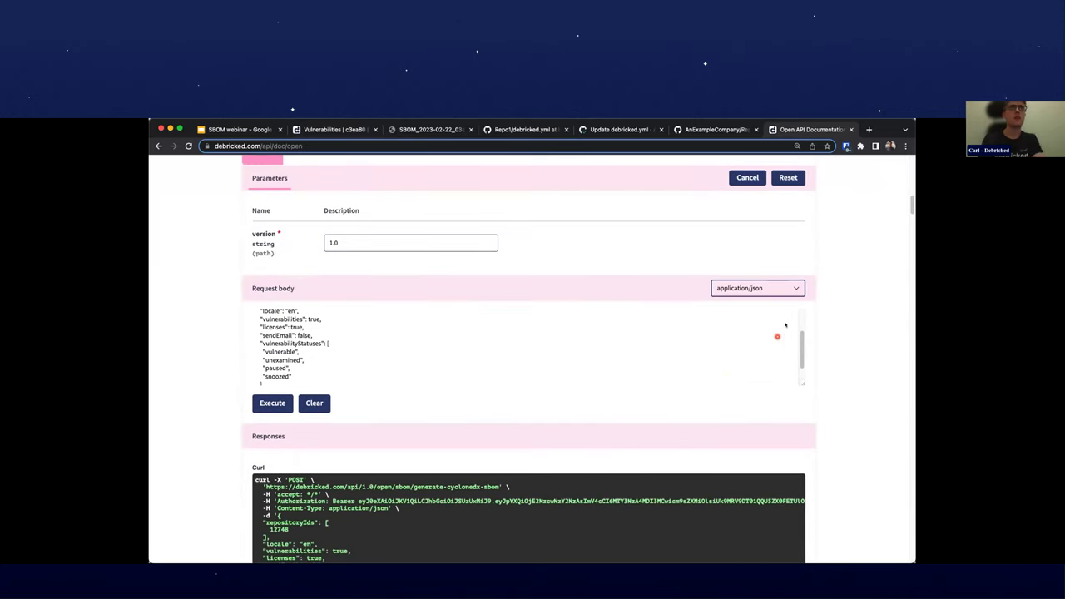
click(801, 197)
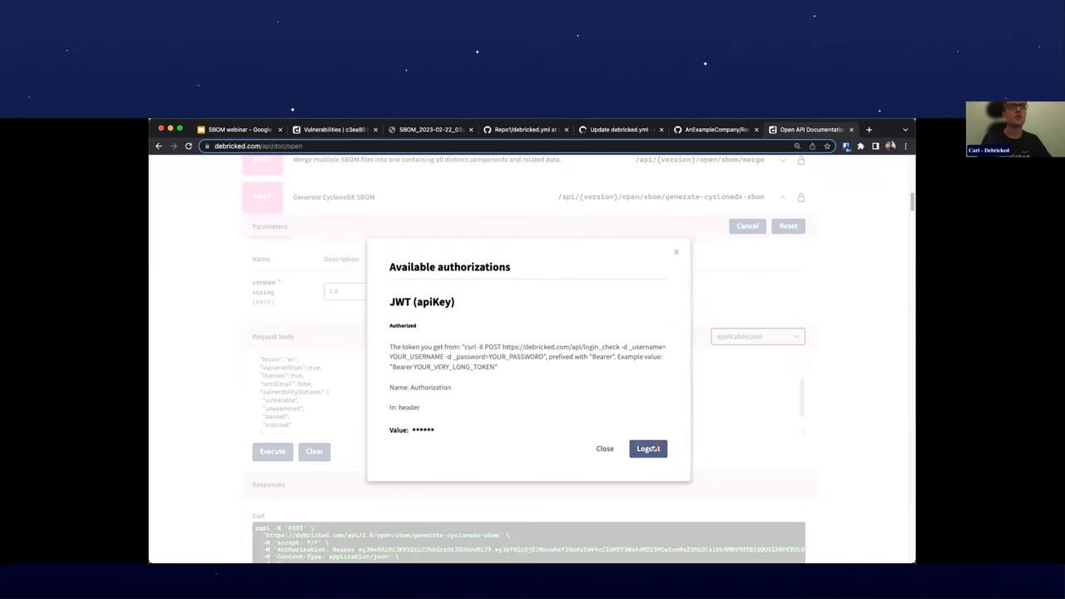
click(648, 449)
text(Bearer)
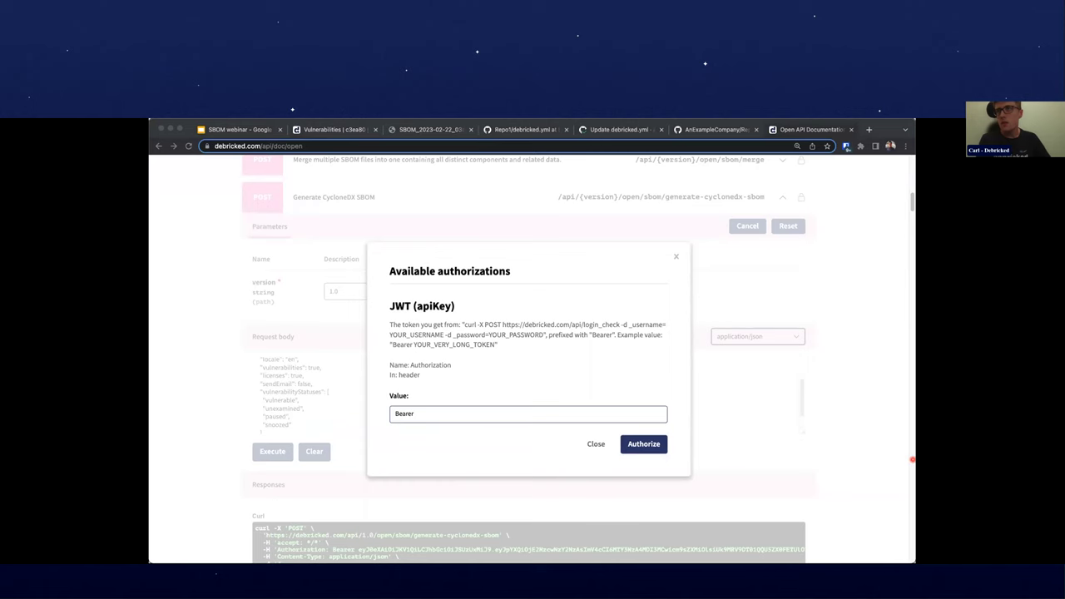
click(476, 408)
key(super+v)
click(645, 445)
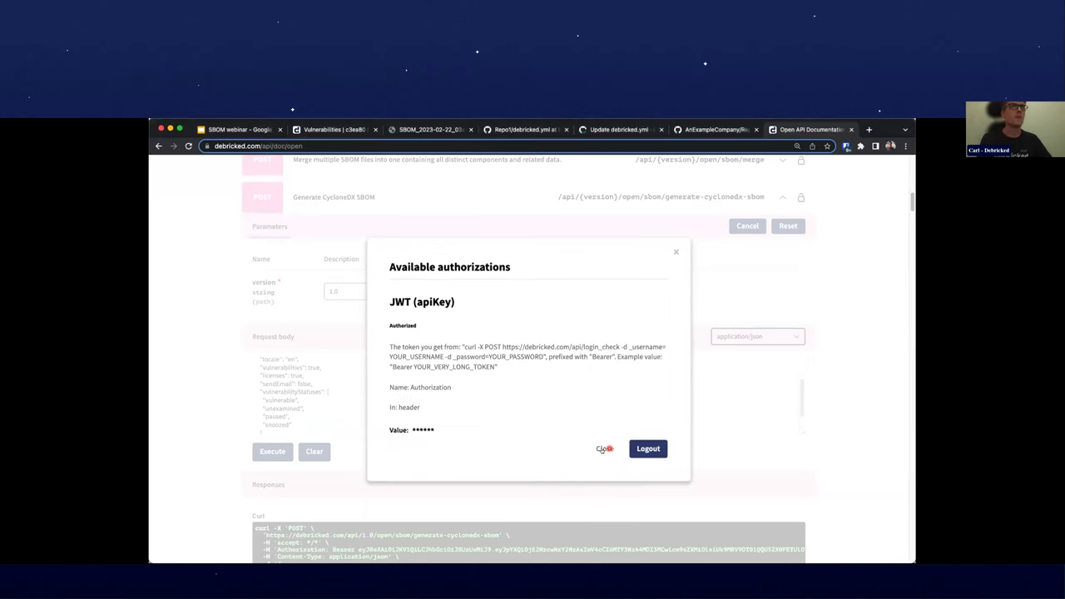
click(605, 448)
Execute the Generate CycloneDX SBOM request again and copy the reportUuid value from the response body
click(272, 451)
scroll(220, 429, down, 5)
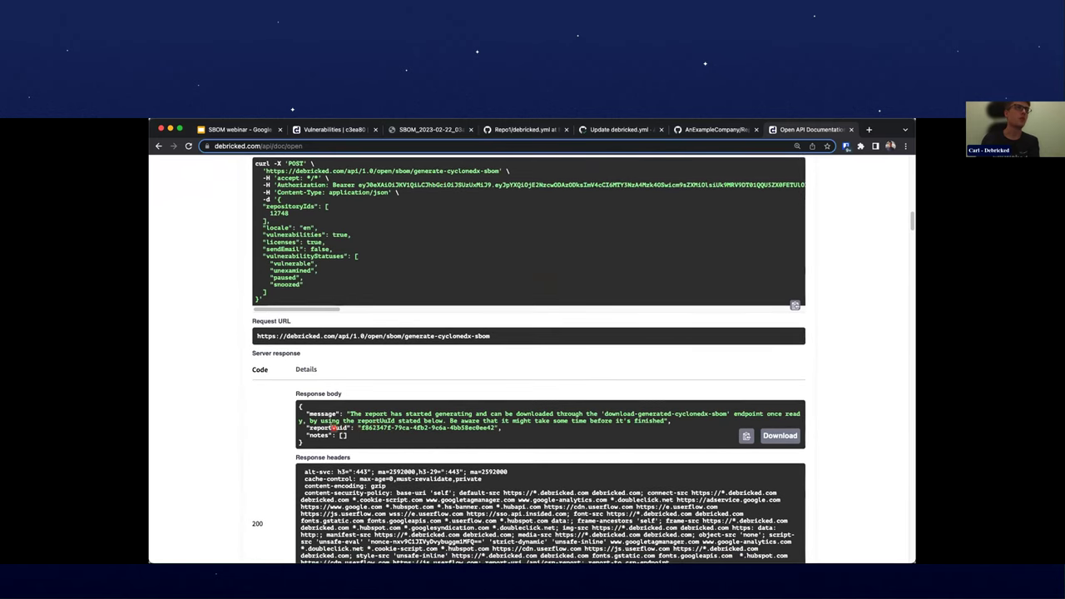
drag(362, 426, 497, 428)
key(cmd+c)
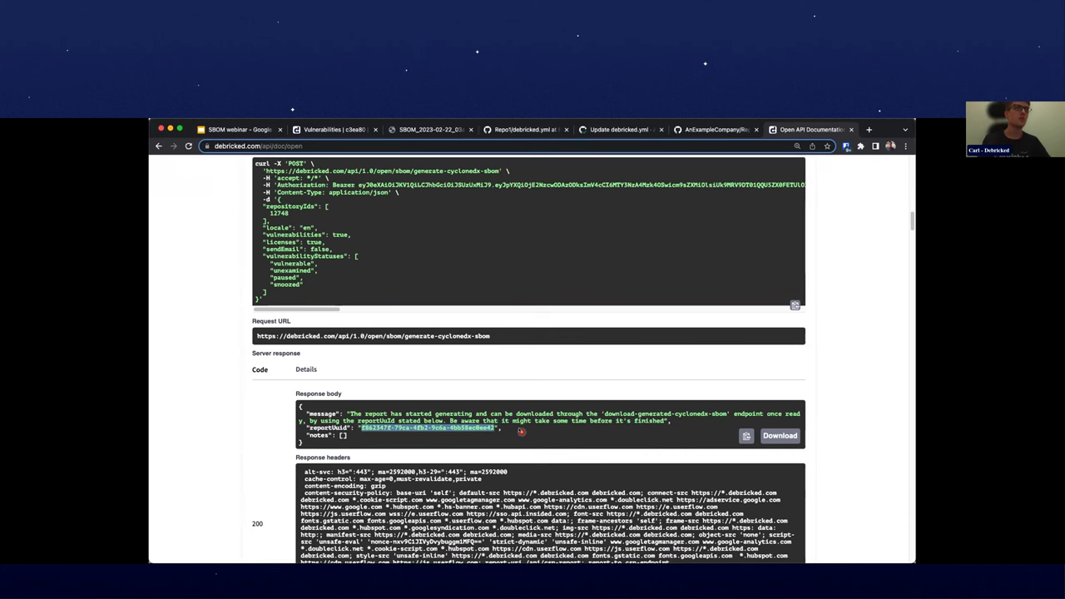
scroll(224, 393, down, 3)
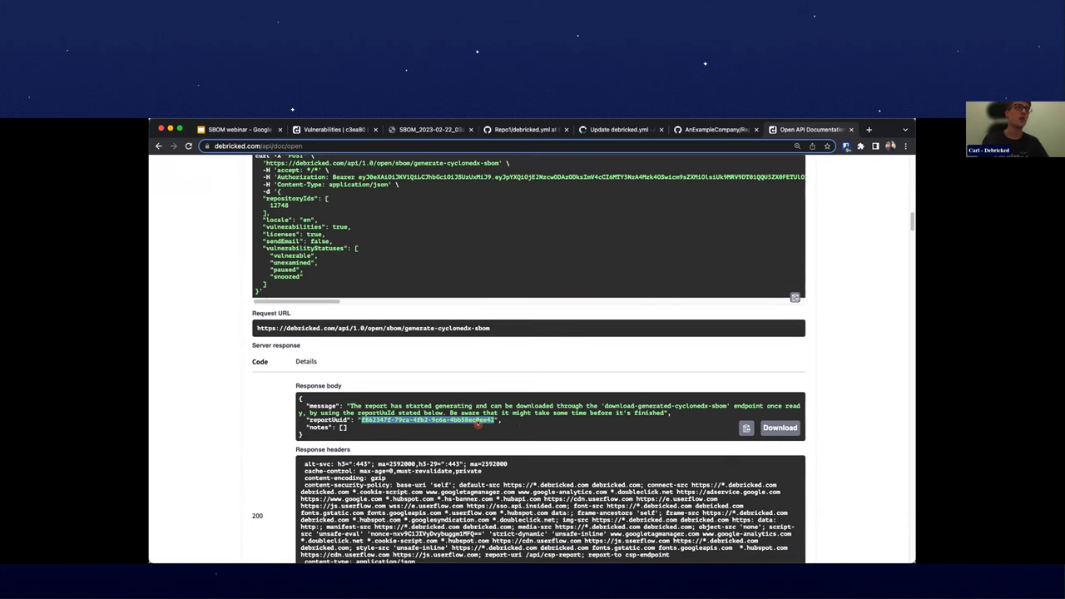
Open the download-generated-cyclonedx-sbom GET endpoint and make its parameters editable for a test request
click(220, 396)
scroll(224, 394, down, 10)
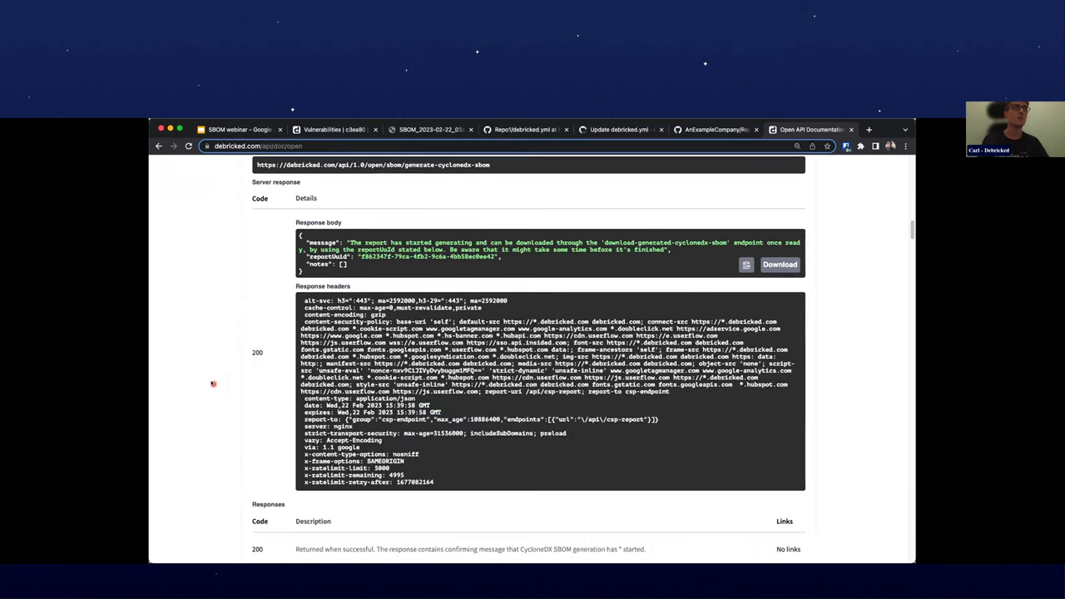
click(360, 354)
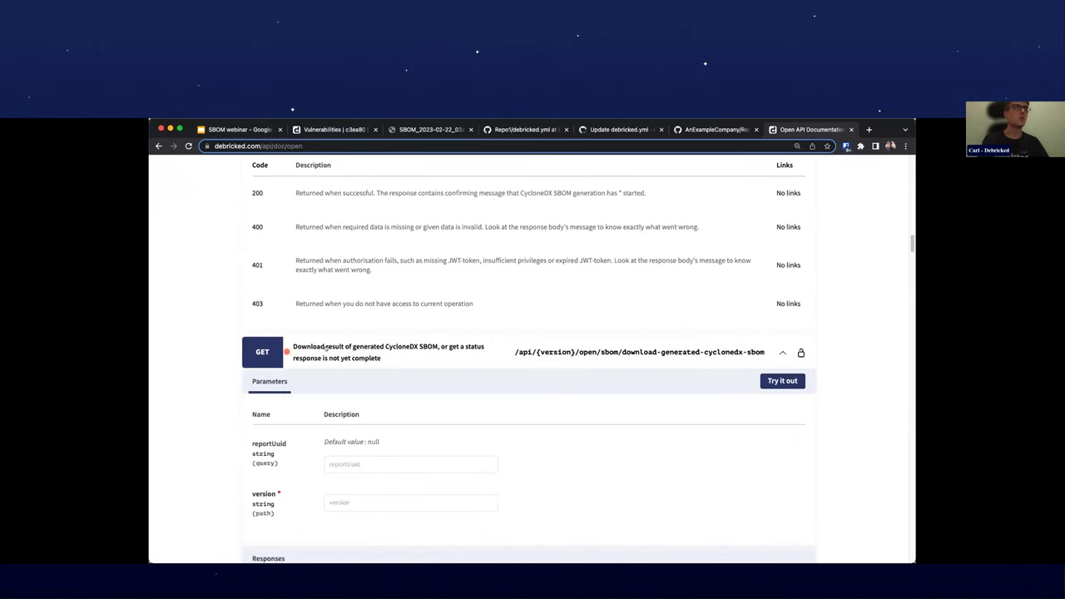
click(771, 383)
scroll(549, 391, down, 1)
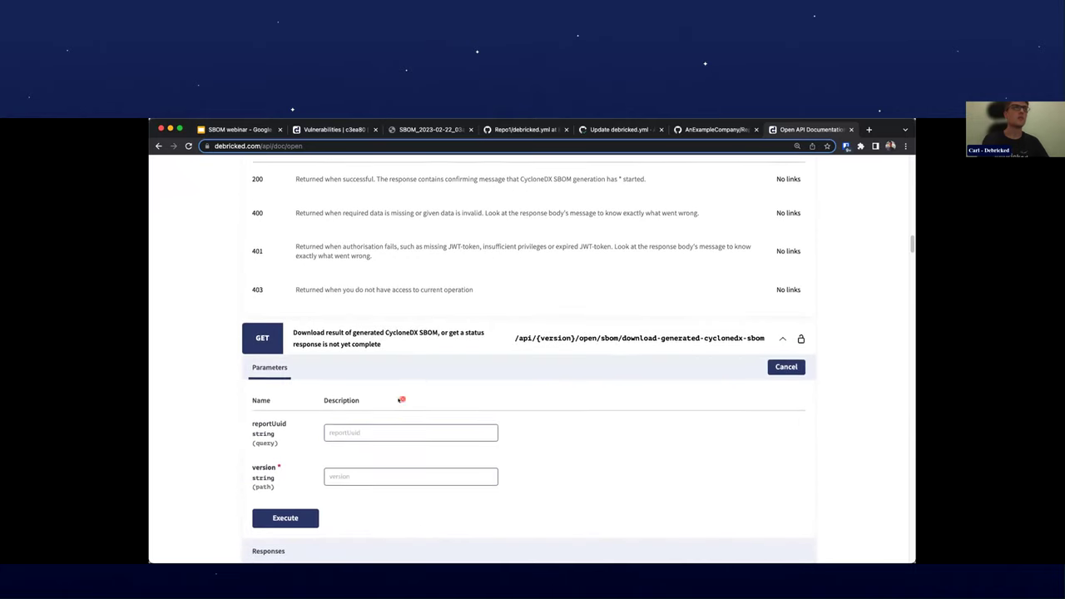
Fill in the copied report identifier as reportUuid, set version to 1.0, and execute the download request
click(385, 430)
key(cmd+v)
click(385, 475)
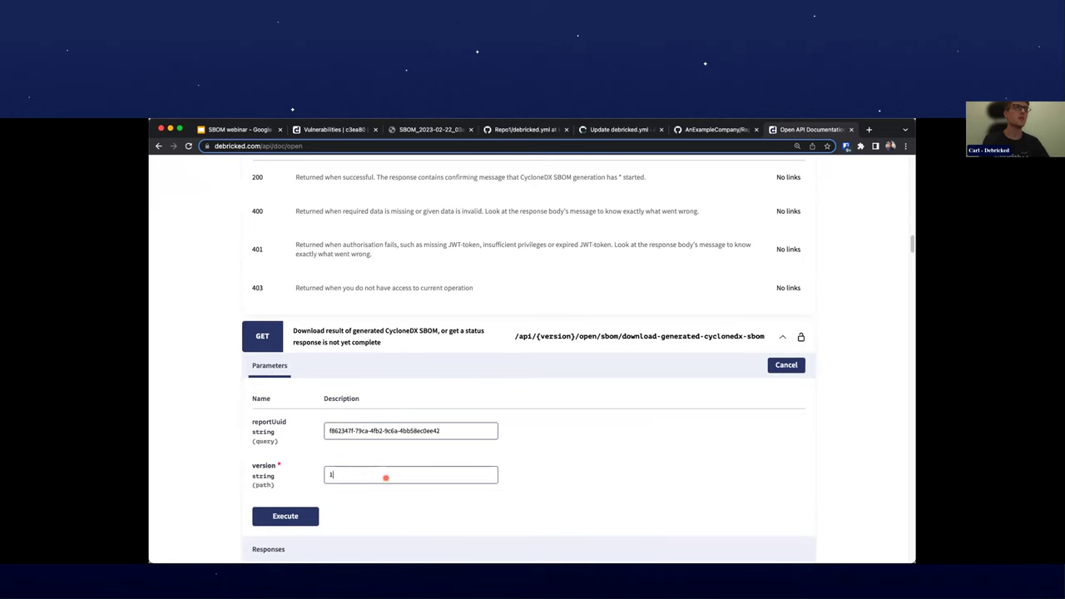
text(1.0)
scroll(500, 450, down, 2)
click(285, 442)
scroll(235, 400, down, 2)
scroll(236, 401, down, 1)
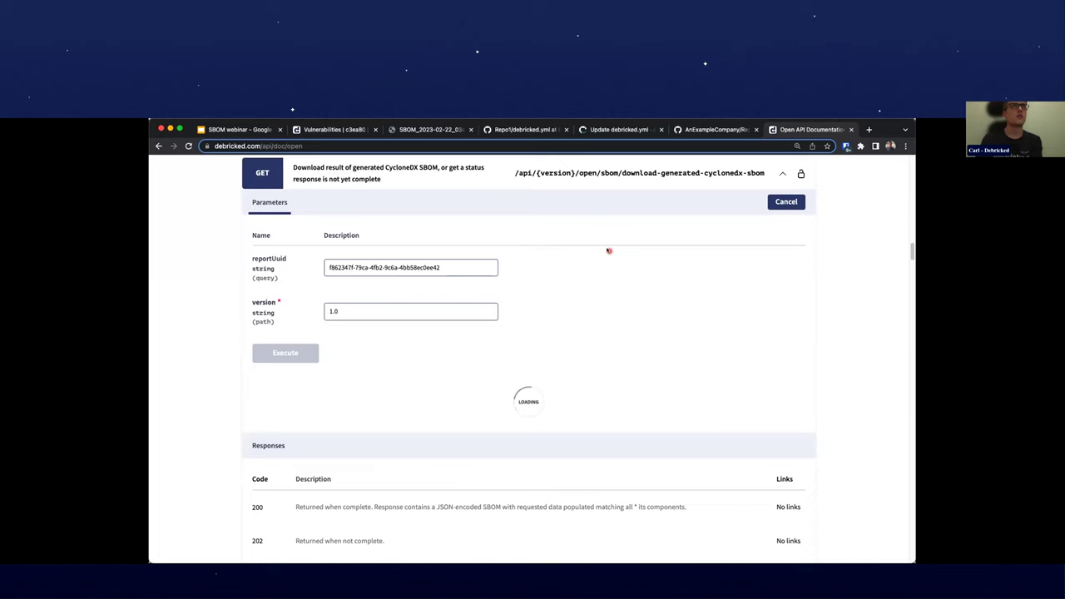
Examine the returned CycloneDX SBOM in the response body, including its components and license entries, and review the download request's parameters
scroll(456, 327, down, 5)
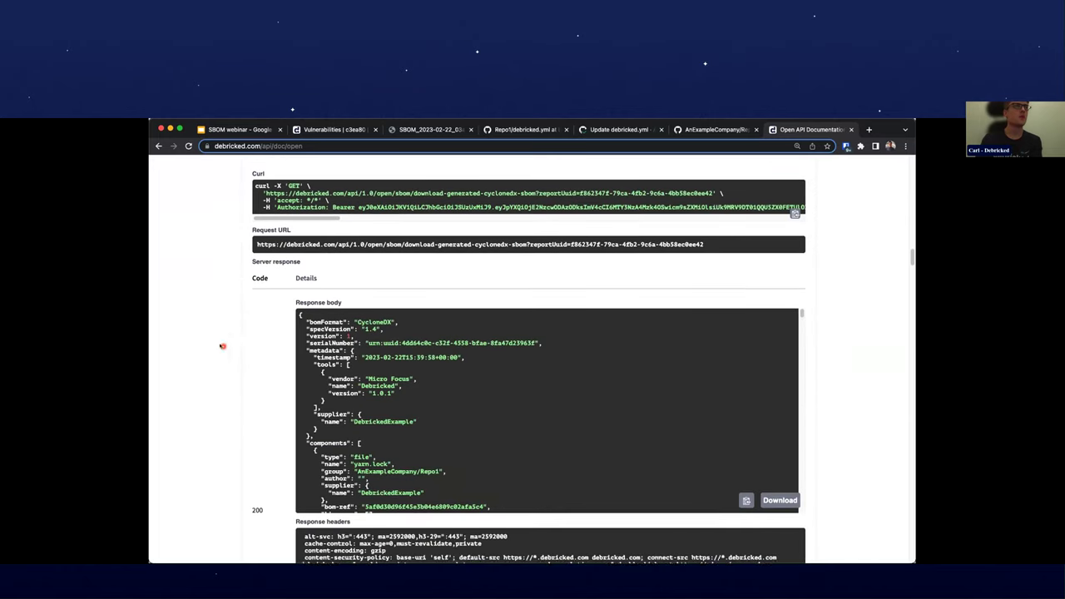
scroll(456, 327, down, 15)
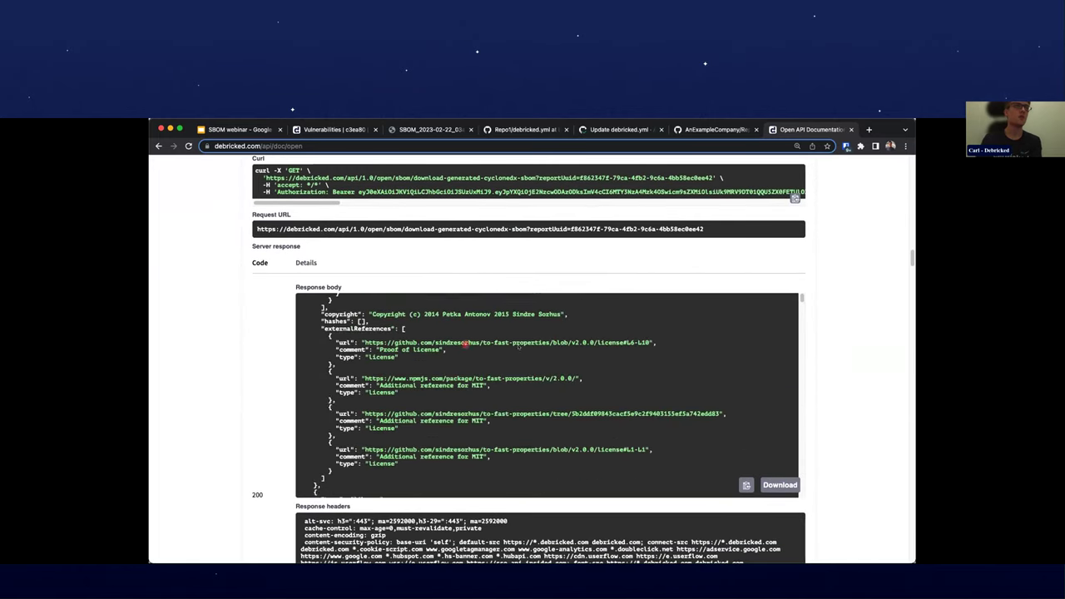
scroll(684, 326, down, 15)
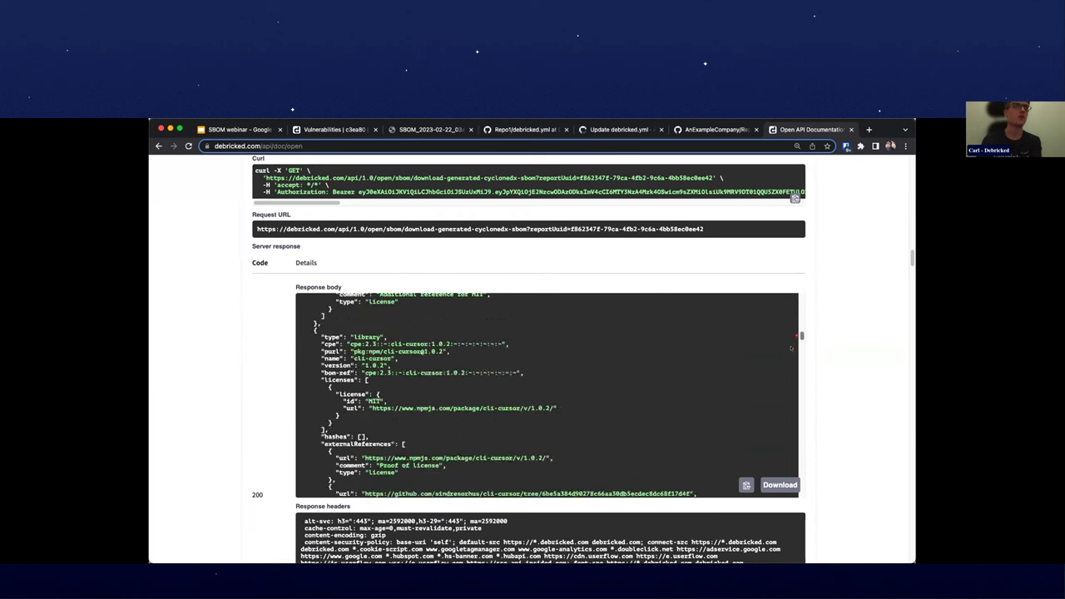
scroll(784, 398, down, 15)
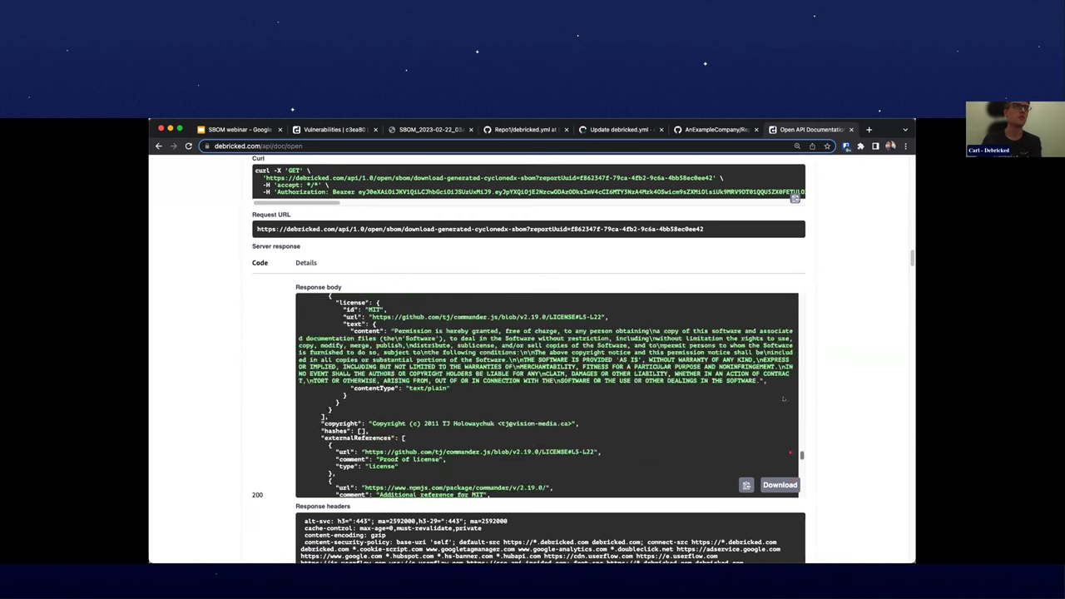
scroll(781, 347, up, 20)
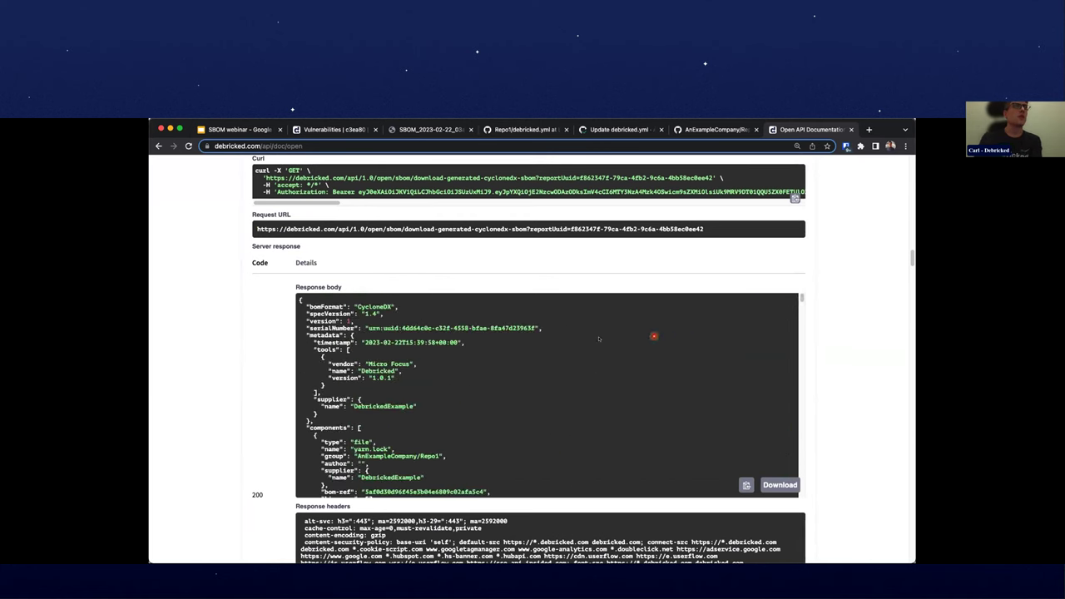
scroll(235, 341, up, 2)
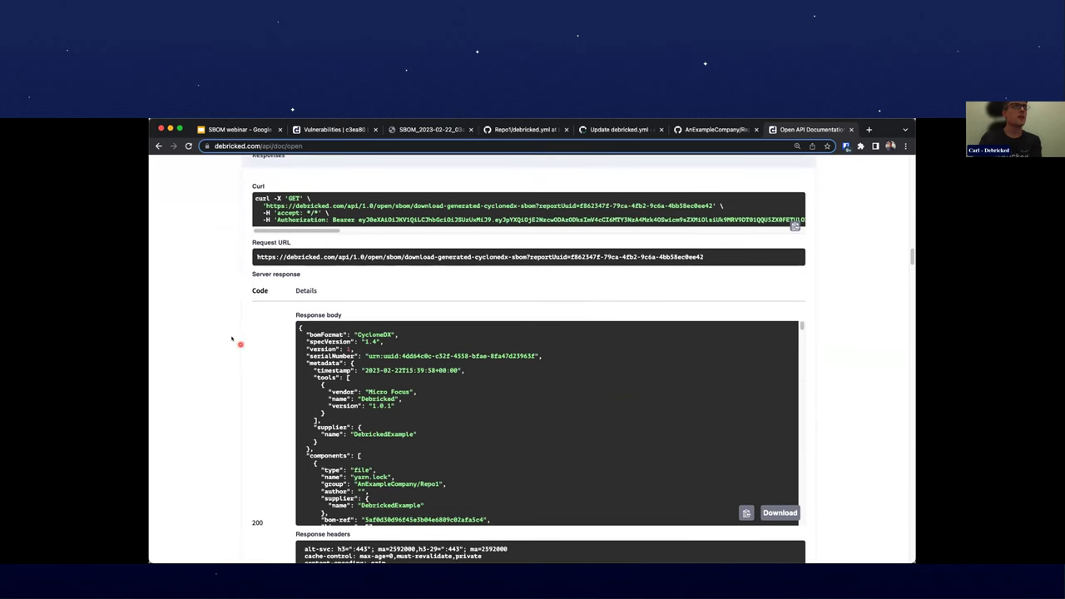
scroll(222, 339, up, 2)
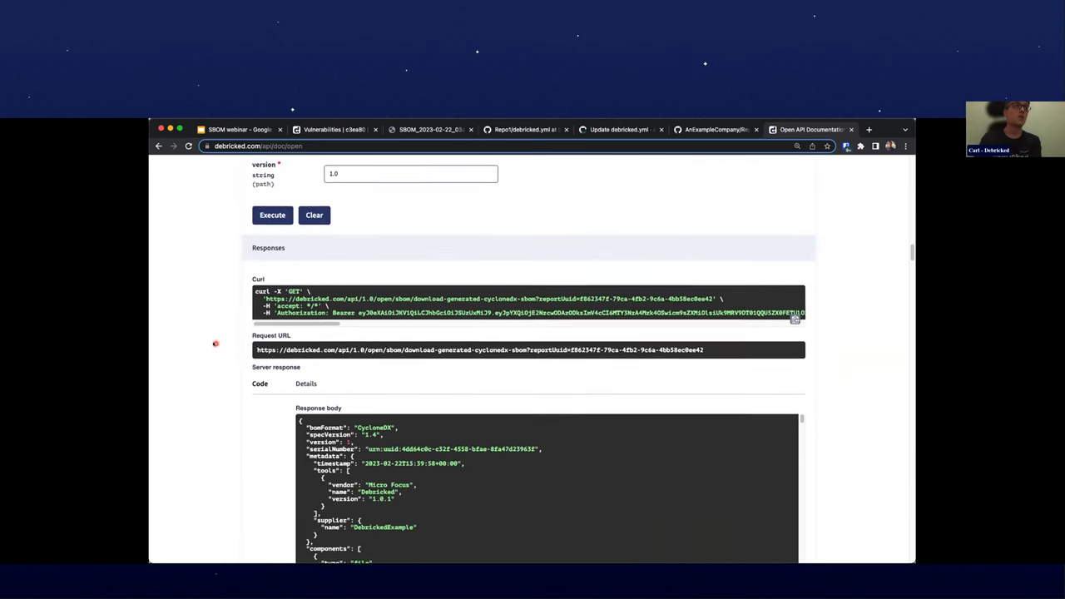
scroll(215, 344, up, 1)
scroll(218, 343, up, 3)
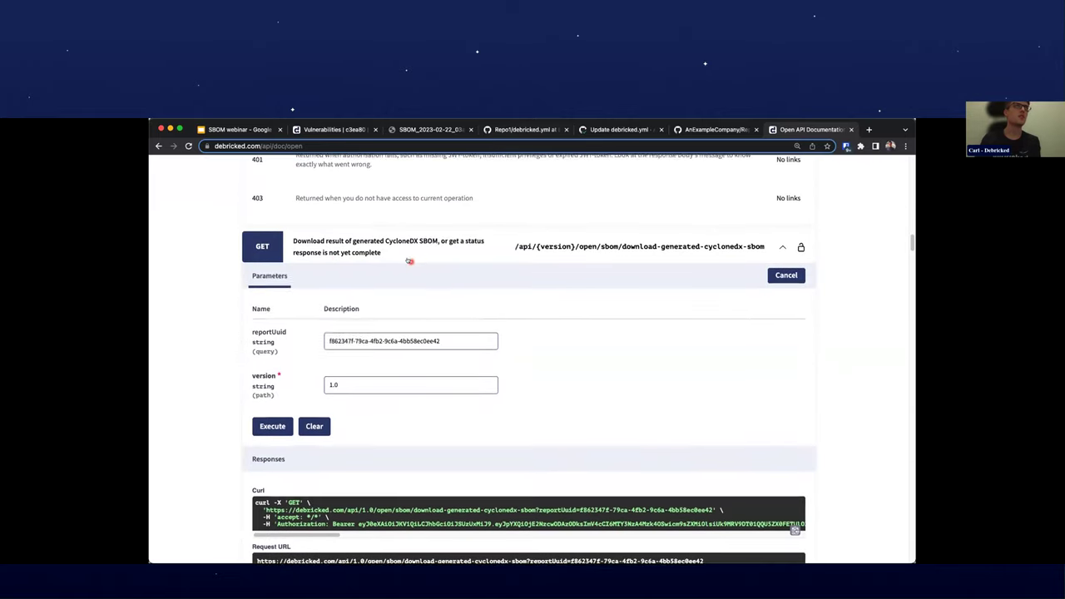
scroll(394, 278, up, 1)
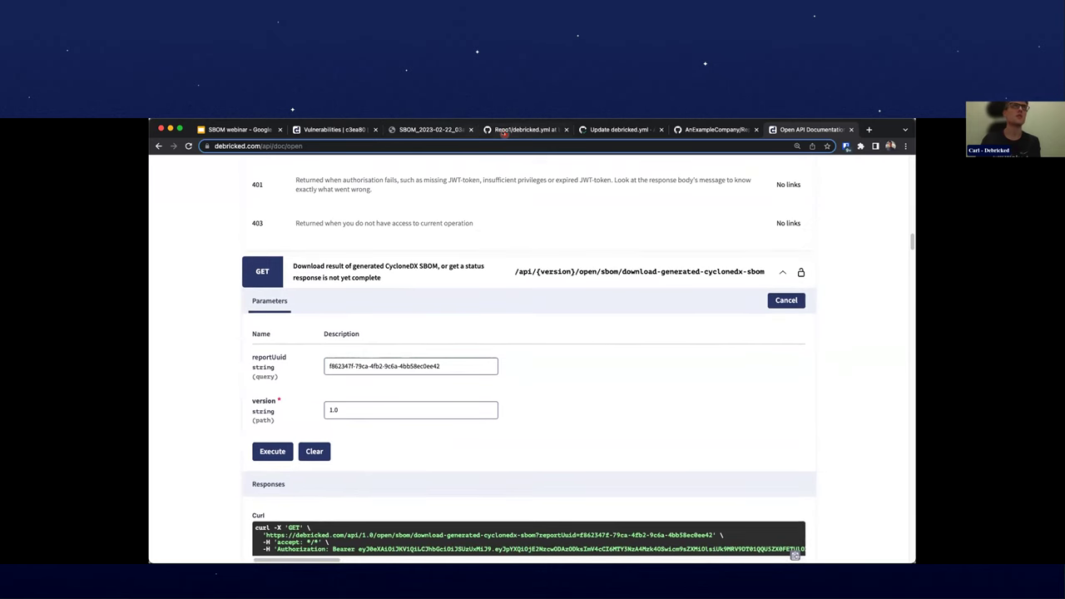
Switch to the debricked.yml workflow file on GitHub and highlight the scan step with its DEBRICKED_TOKEN environment entry
click(503, 132)
scroll(360, 280, up, 2)
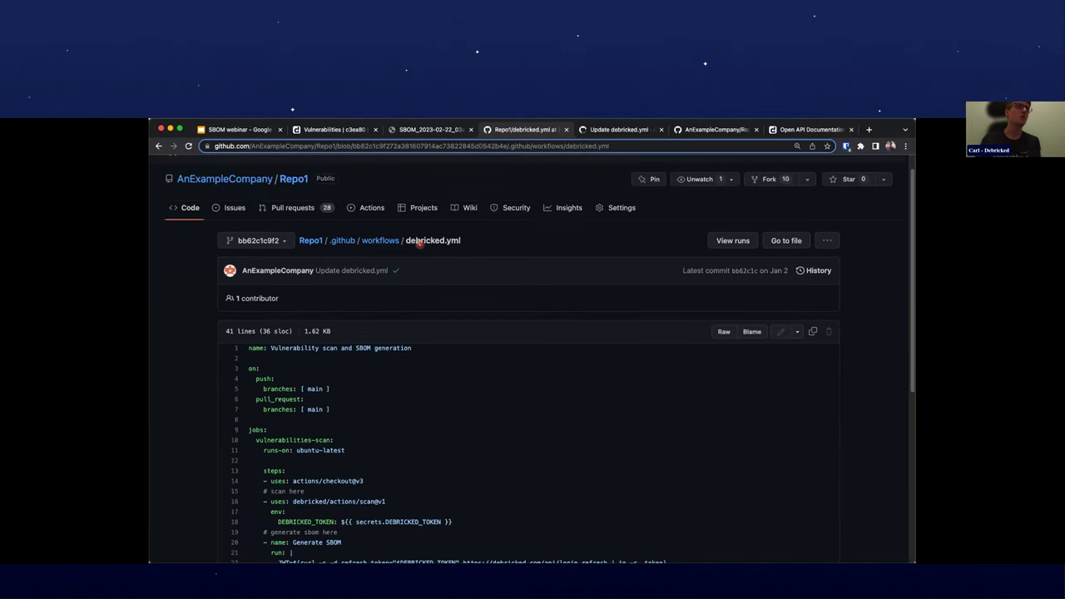
scroll(387, 286, down, 2)
scroll(381, 291, down, 3)
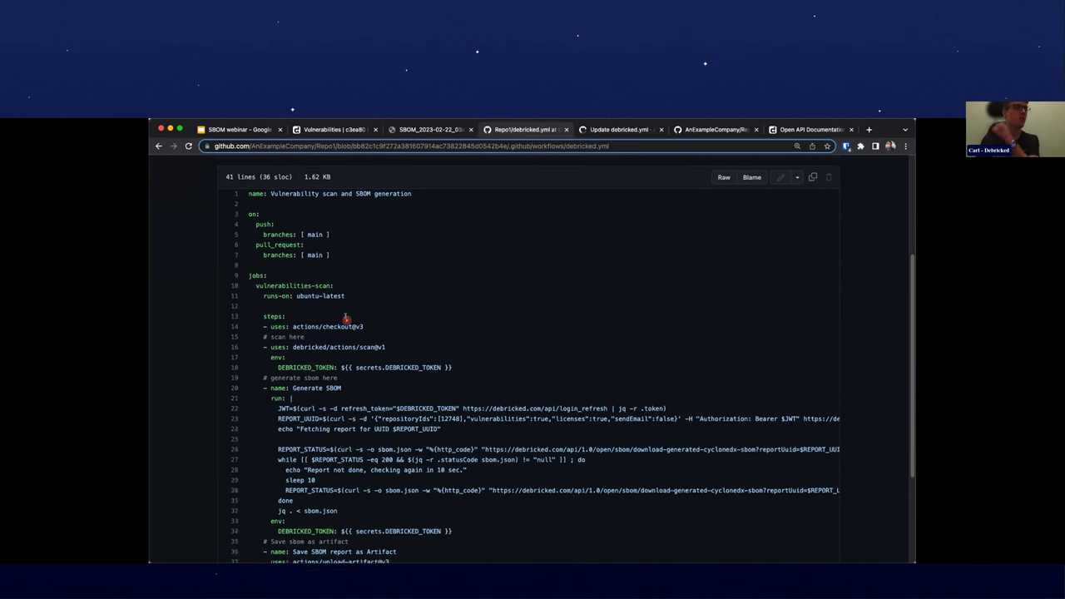
drag(261, 330, 461, 361)
click(253, 338)
drag(261, 330, 448, 360)
scroll(468, 361, down, 1)
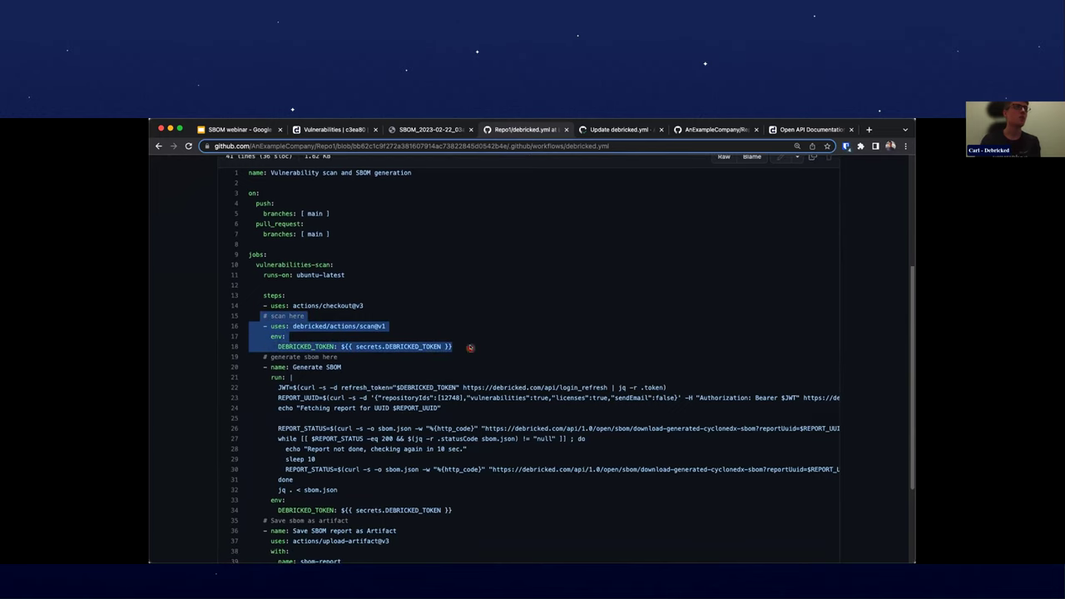
Examine the workflow's Generate SBOM step and highlight the generate-cyclonedx-sbom endpoint in the REPORT_UUID command
click(290, 332)
drag(263, 341, 338, 342)
click(341, 343)
scroll(341, 343, down, 1)
scroll(357, 366, down, 3)
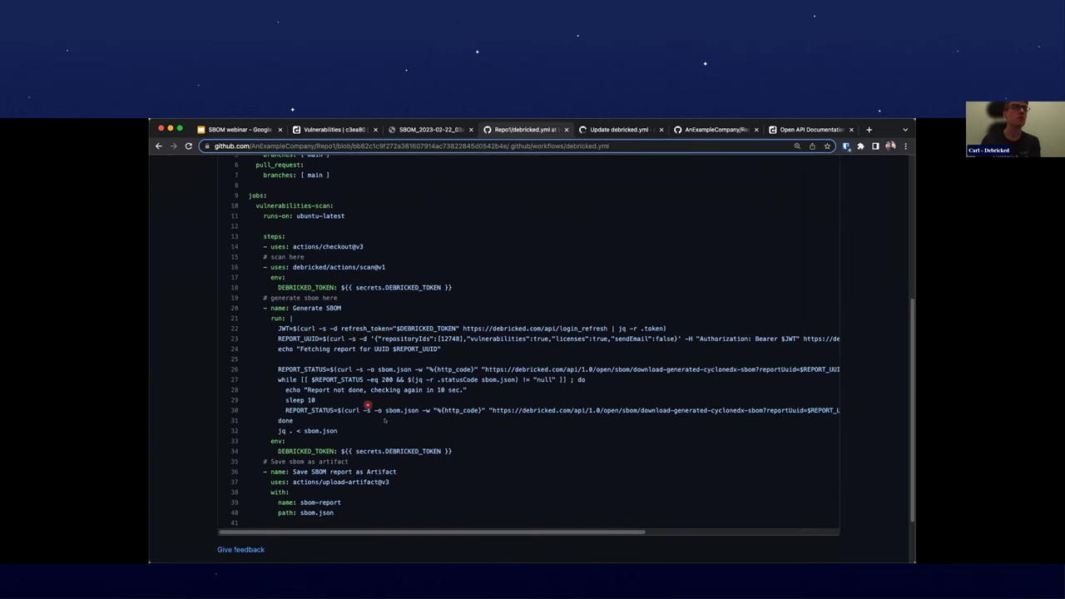
drag(458, 531, 634, 512)
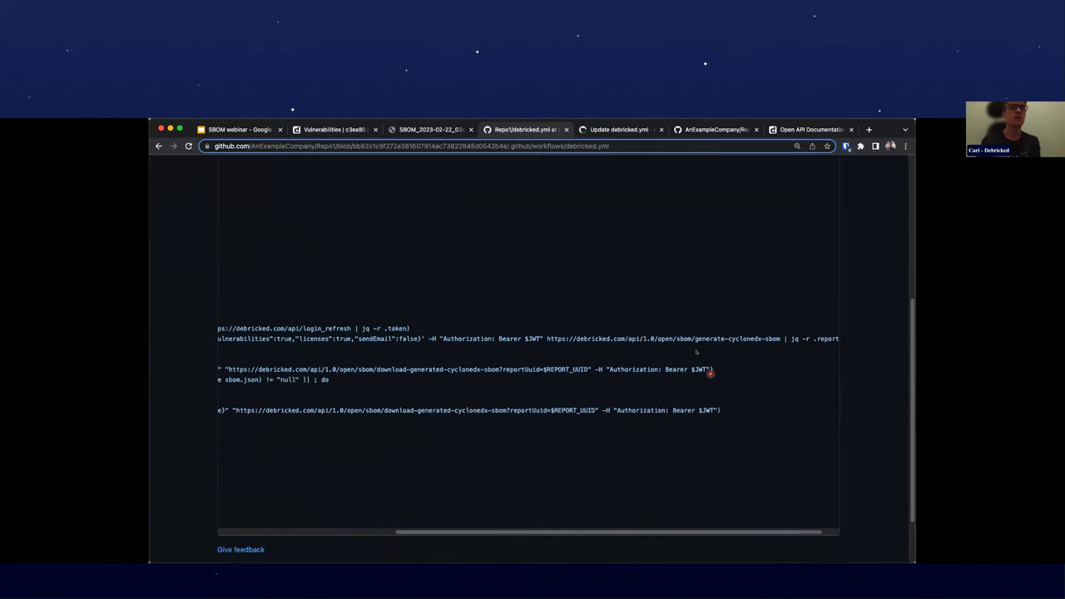
drag(694, 338, 778, 336)
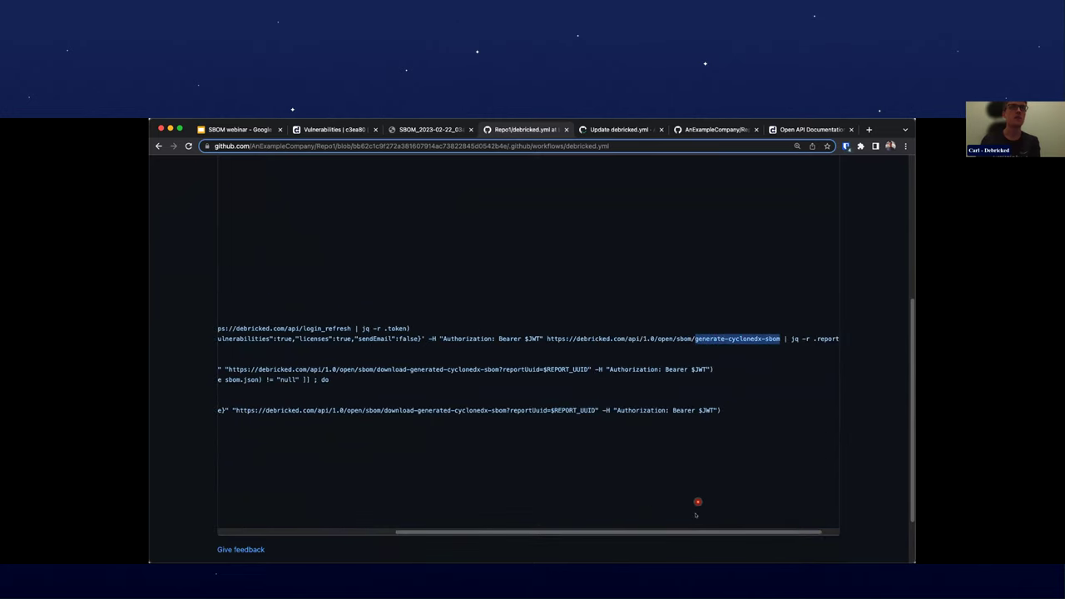
drag(702, 531, 520, 530)
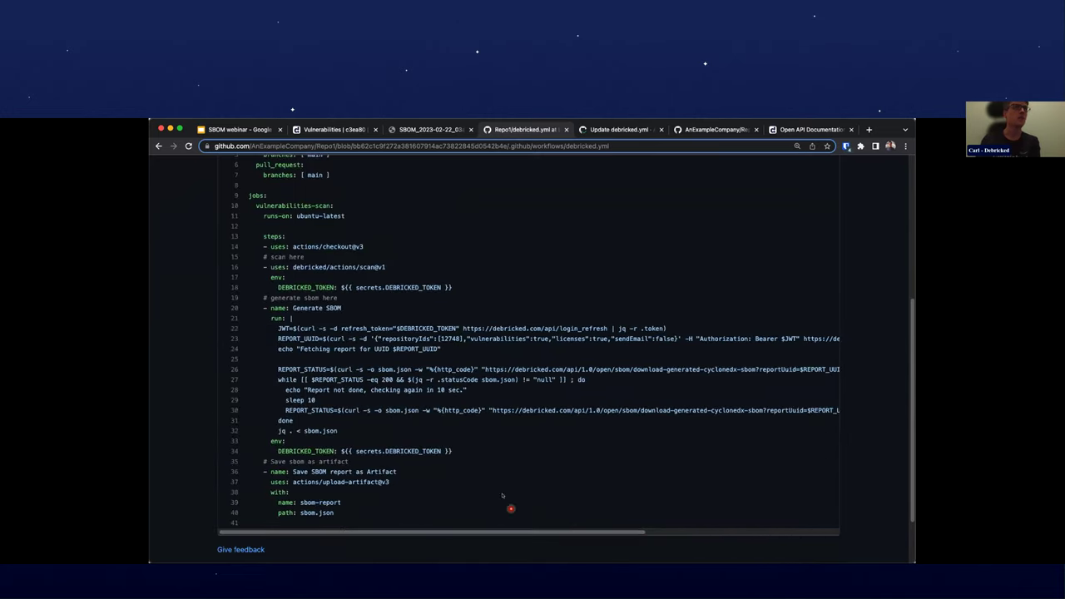
Highlight the REPORT_UUID variable, the download-generated-cyclonedx-sbom endpoint and the sbom.json output in the Generate SBOM script
drag(393, 349, 439, 349)
click(462, 349)
scroll(441, 349, down, 1)
scroll(432, 348, down, 1)
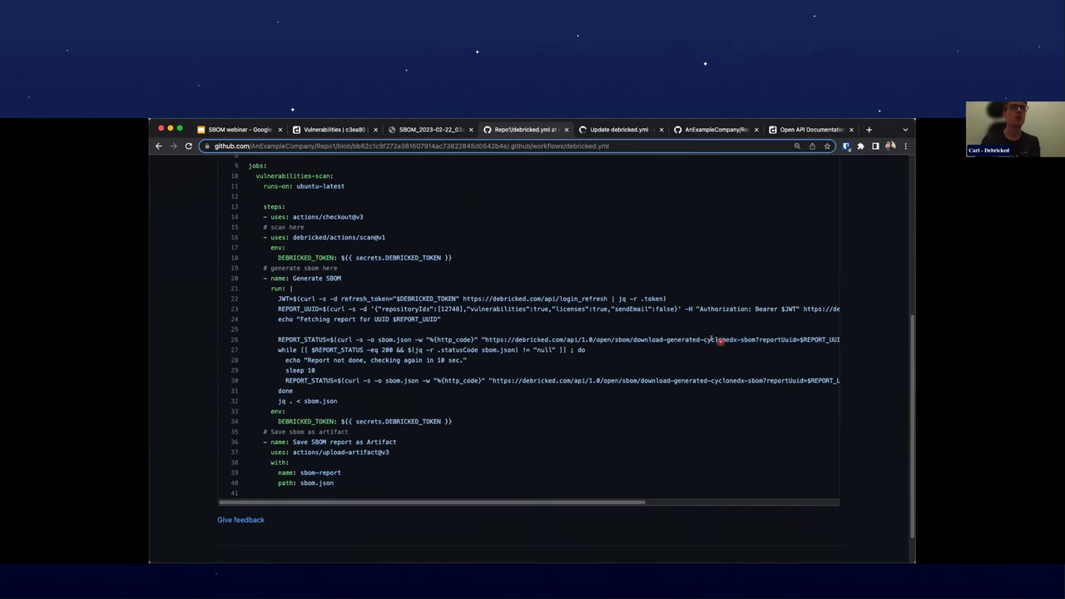
drag(632, 339, 756, 339)
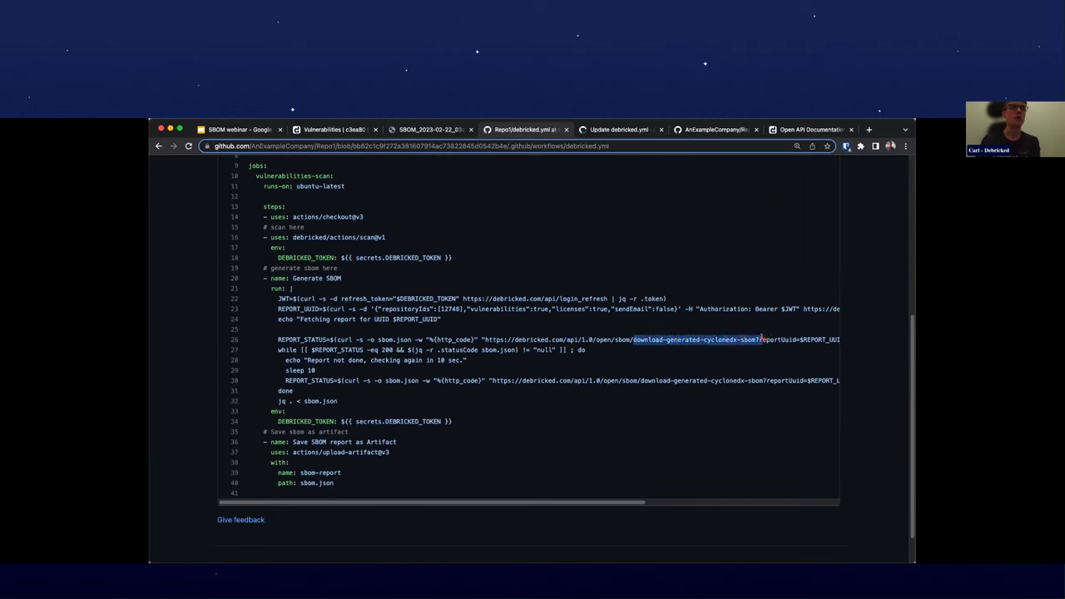
click(336, 375)
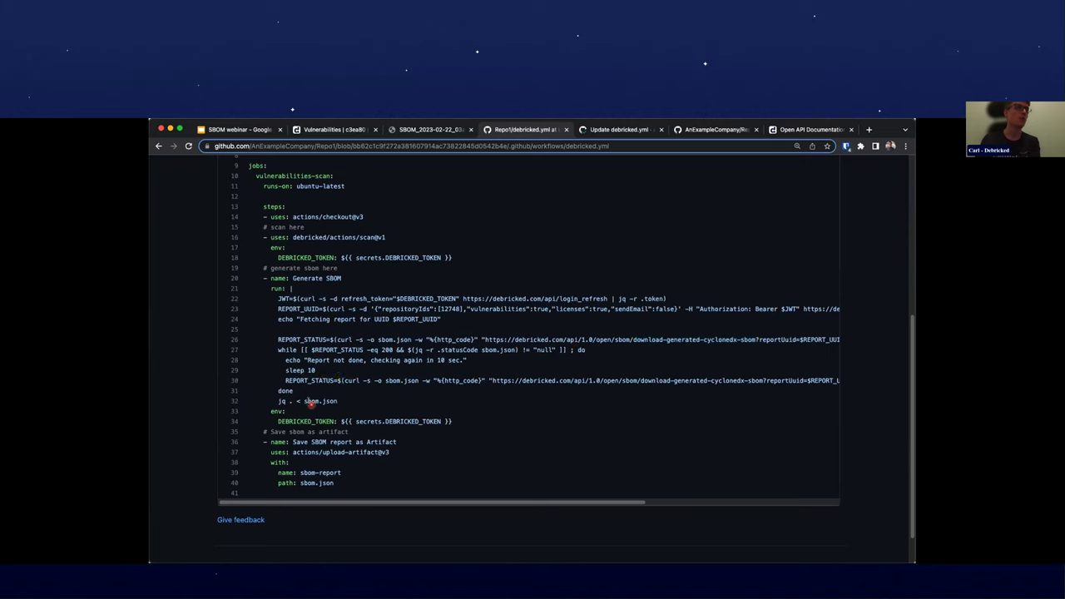
drag(307, 400, 338, 401)
click(320, 442)
Switch to the Update debricked.yml workflow run, review the Generate SBOM log of the vulnerabilities-scan job, and collapse it again
click(608, 130)
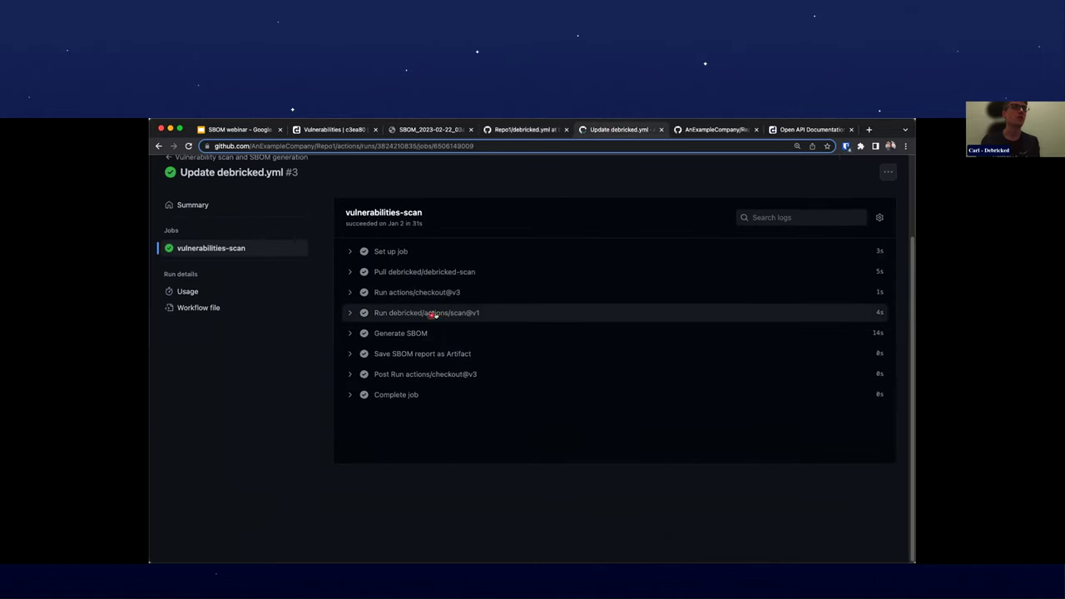
click(370, 334)
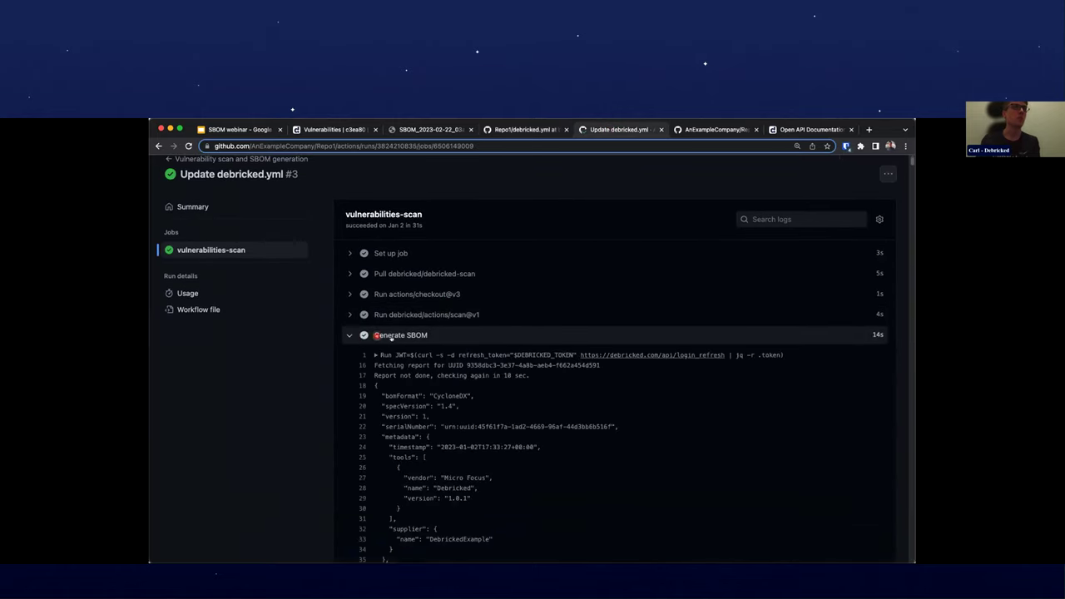
scroll(399, 337, down, 5)
scroll(407, 337, up, 3)
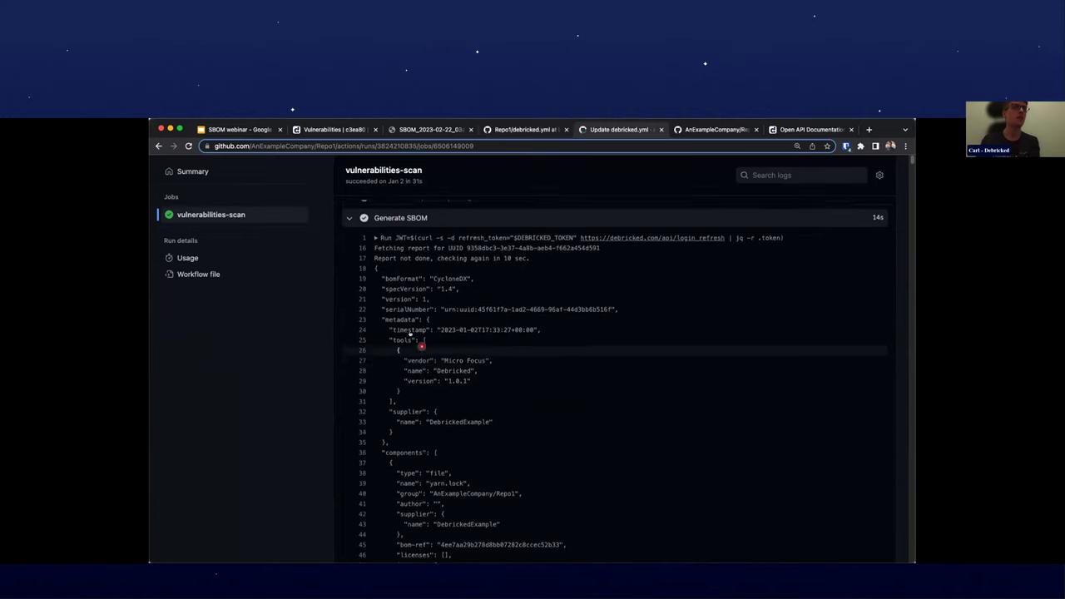
scroll(410, 332, up, 5)
scroll(366, 358, down, 1)
click(349, 373)
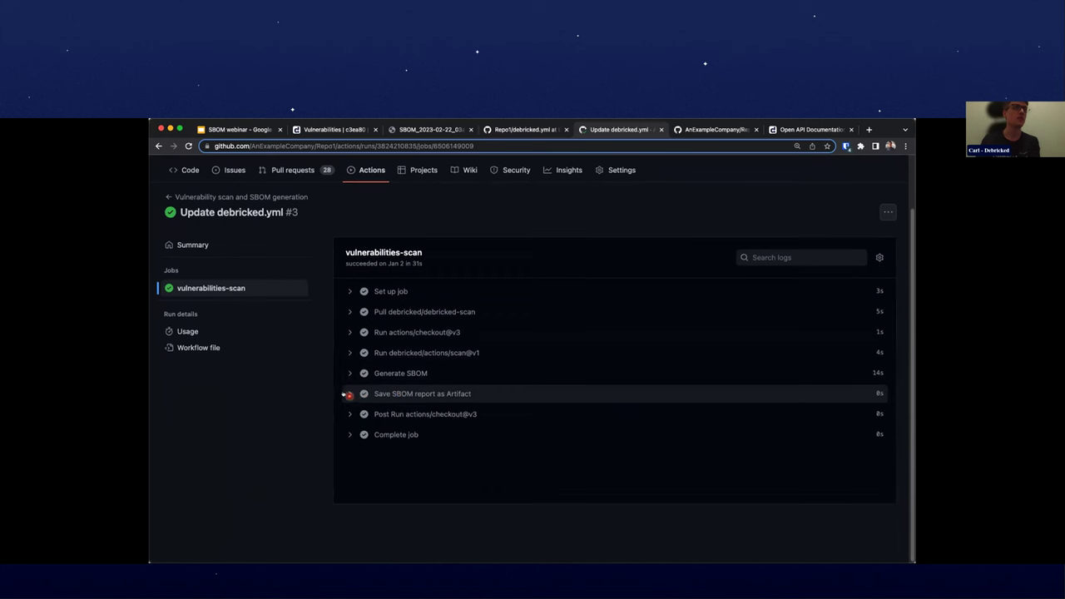
Review the Save SBOM report as Artifact log, highlight its line about the sbom-report upload, and collapse the log
click(348, 394)
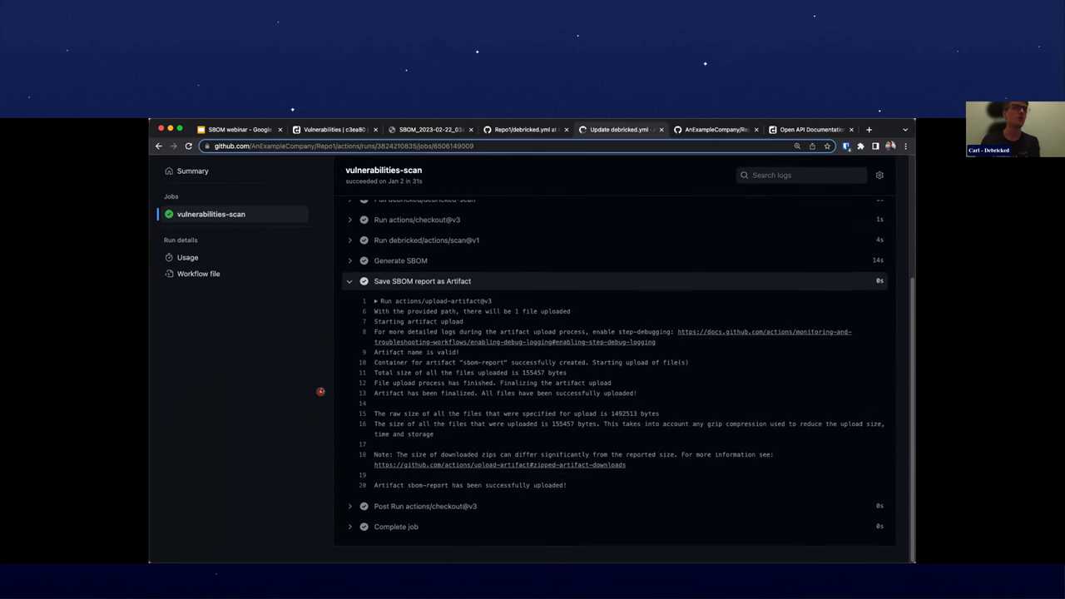
scroll(333, 400, up, 1)
drag(372, 491, 541, 494)
click(542, 494)
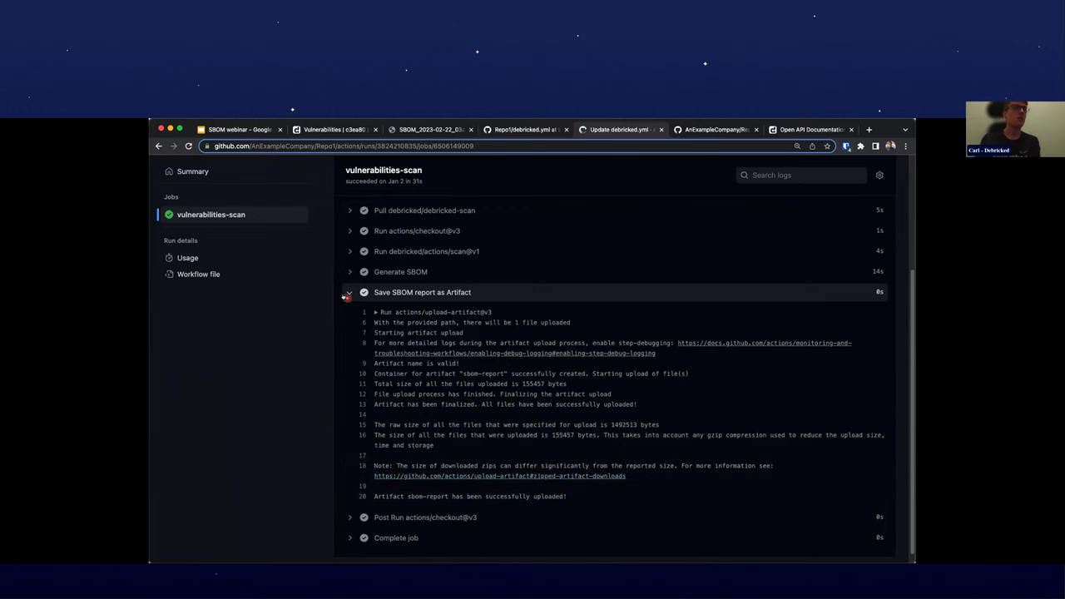
click(349, 292)
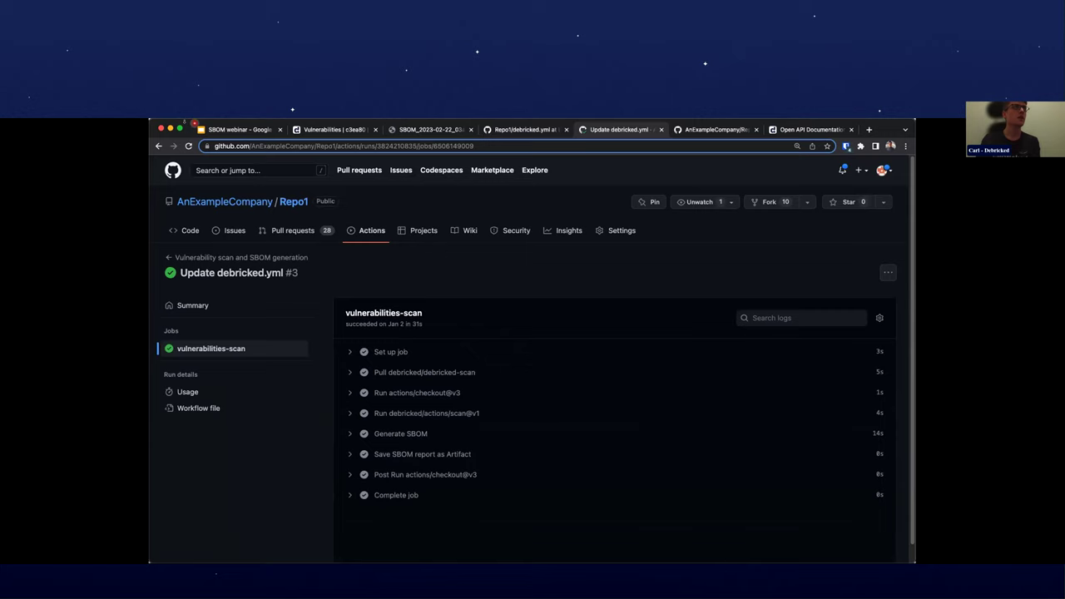
Switch to the SBOM webinar presentation in Google Slides, start the slideshow, and advance to the "SBOM scanning through Debricked" slide
click(245, 130)
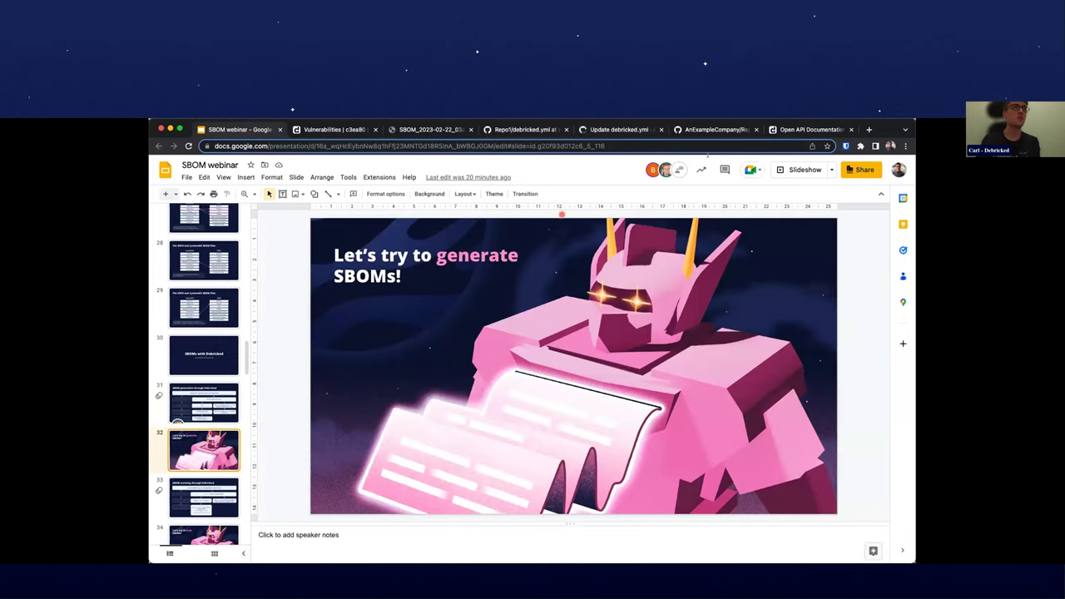
click(802, 170)
key(Right)
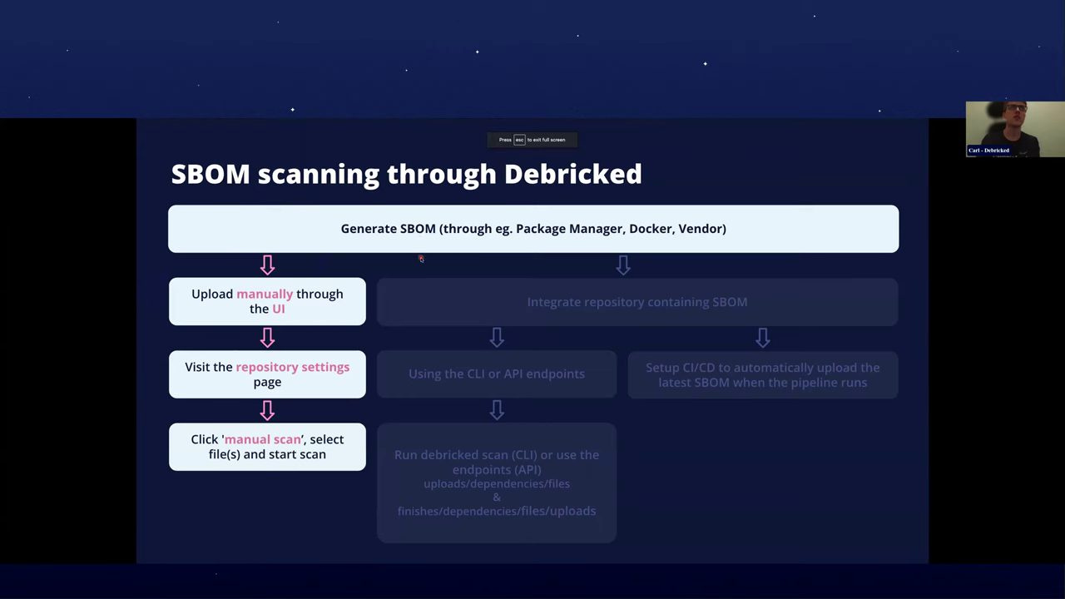